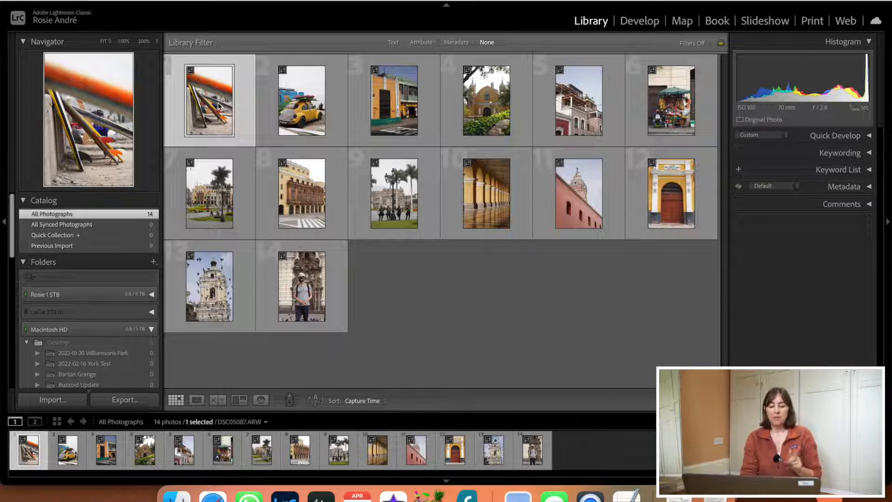
Open the selected surfboard photo in the Develop module
click(640, 22)
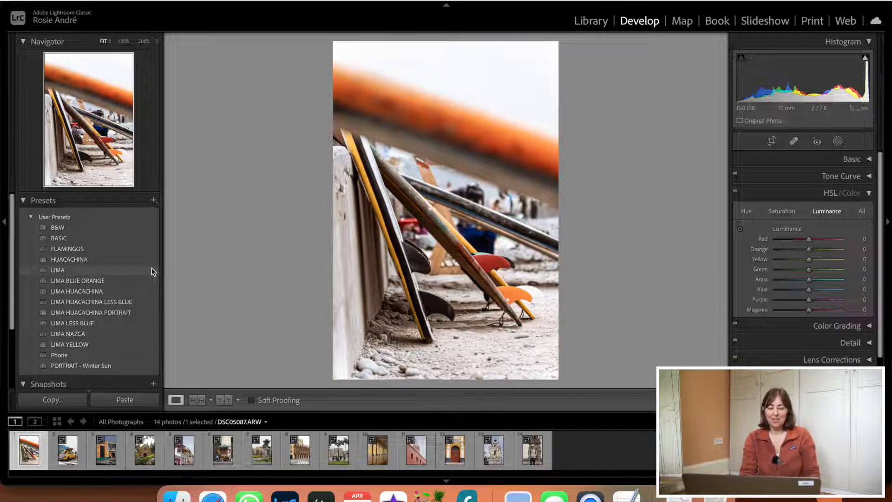
Apply the LIMA preset to compare before and after side by side, undo it and return to the single-photo view
click(152, 269)
click(222, 400)
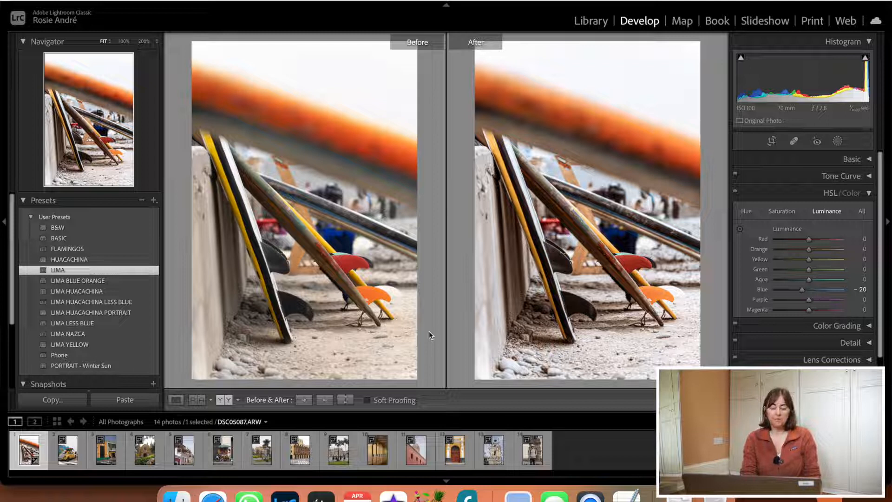
key(super+z)
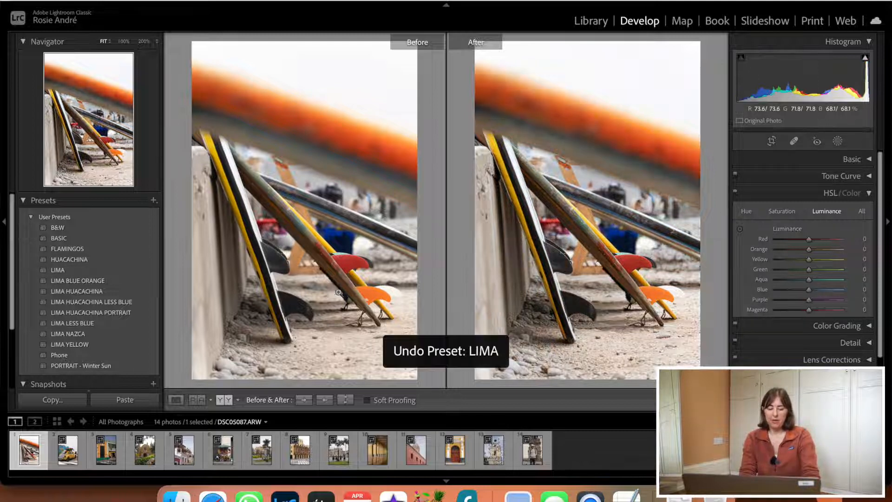
click(175, 400)
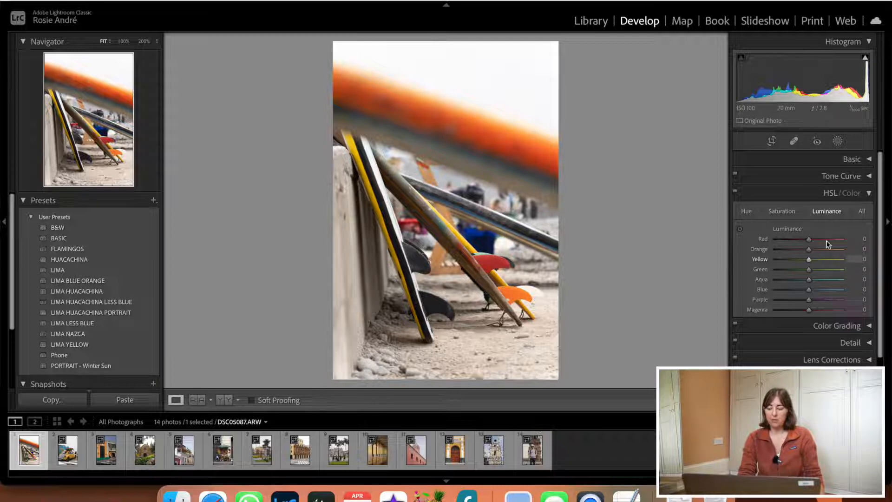
Set the photo's Contrast to +20, Highlights to -50, Shadows to +30 and Blacks to -20
click(826, 193)
click(836, 159)
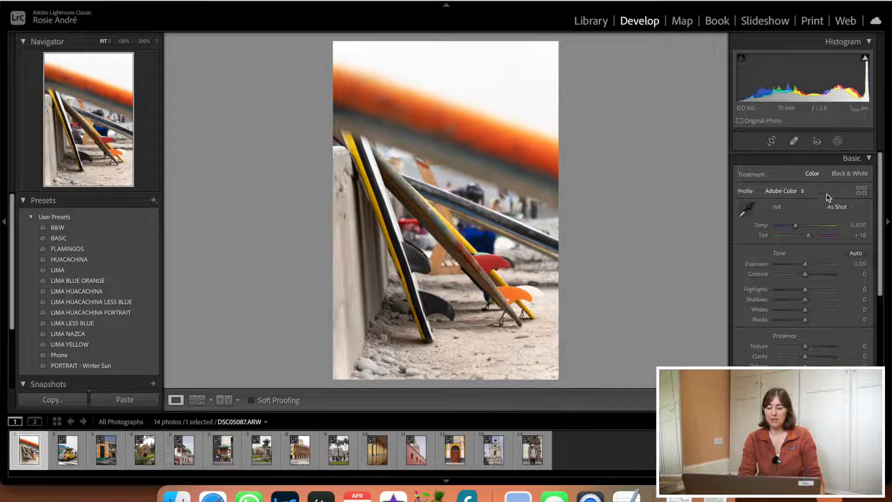
scroll(797, 216, down, 1)
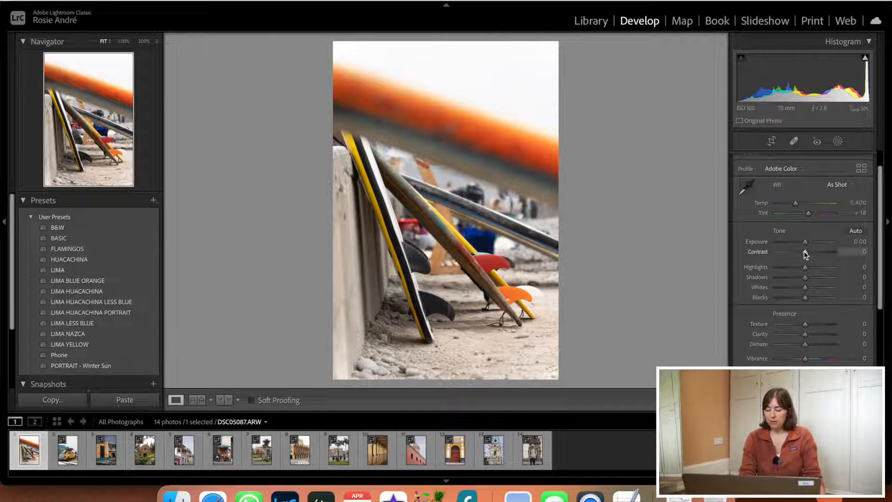
drag(805, 253, 812, 278)
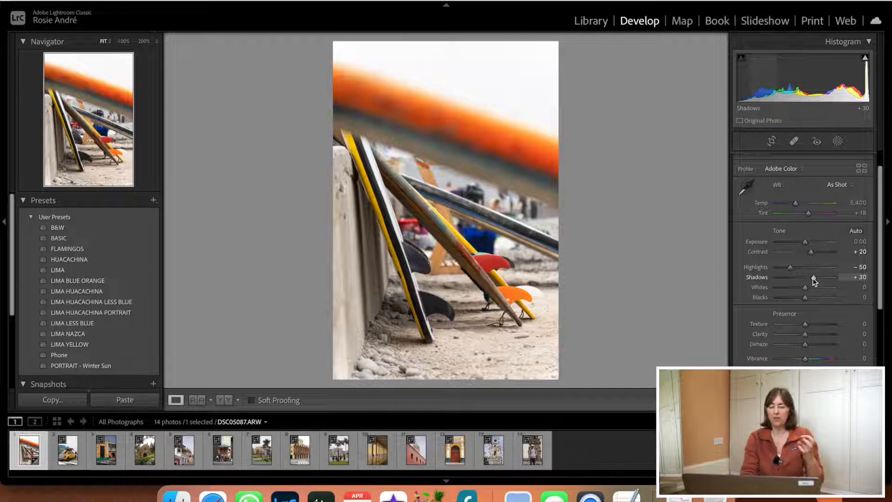
drag(805, 298, 798, 301)
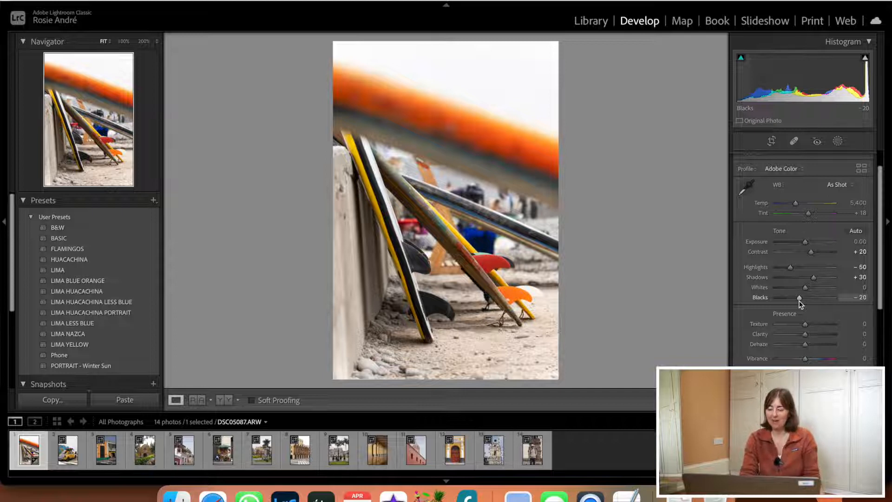
Set Texture and Clarity to +50 each and the overall Saturation to -20
scroll(801, 302, down, 3)
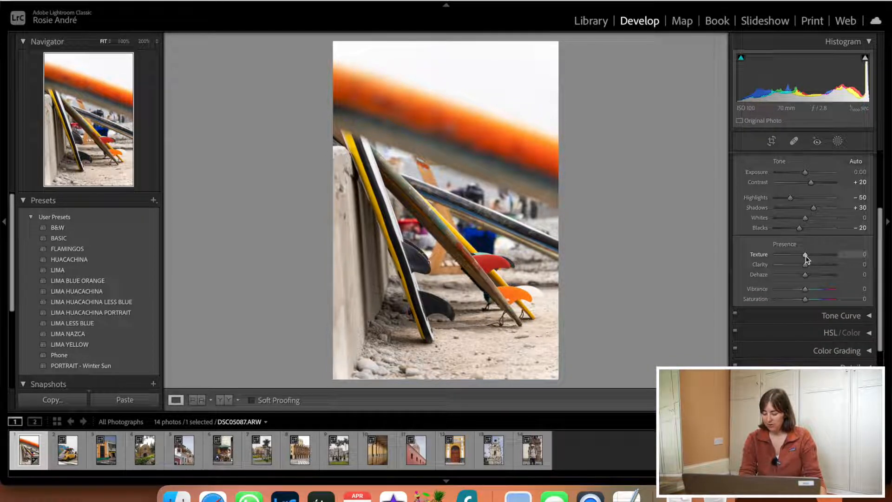
drag(805, 256, 821, 257)
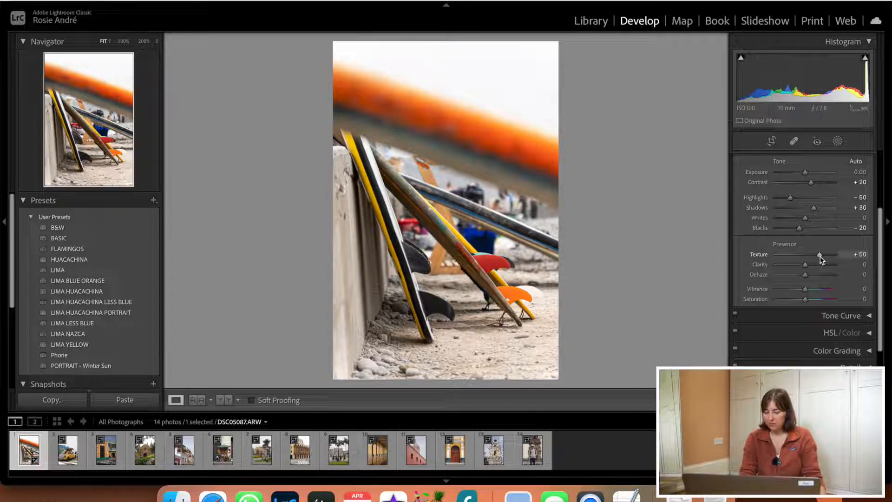
drag(806, 267, 821, 270)
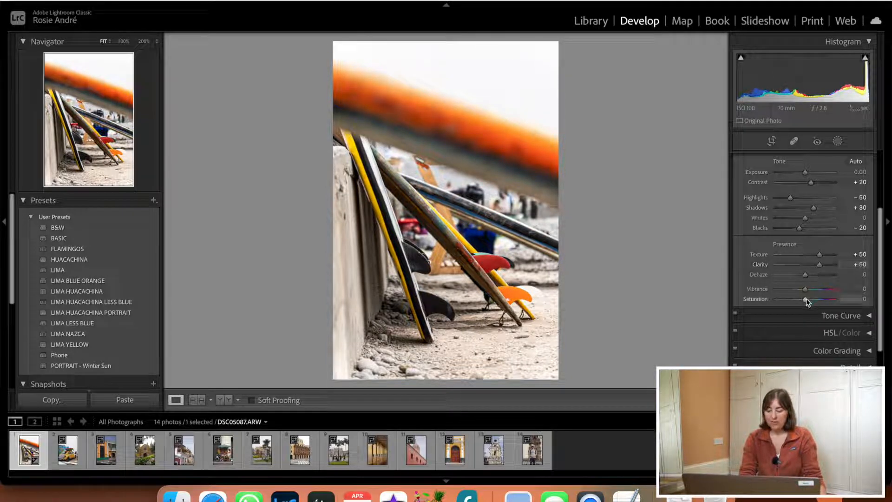
drag(805, 299, 799, 301)
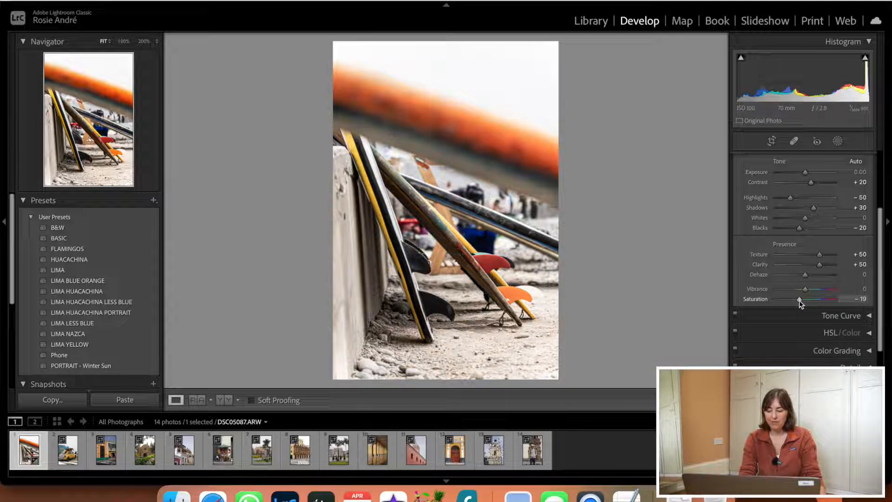
drag(799, 300, 799, 301)
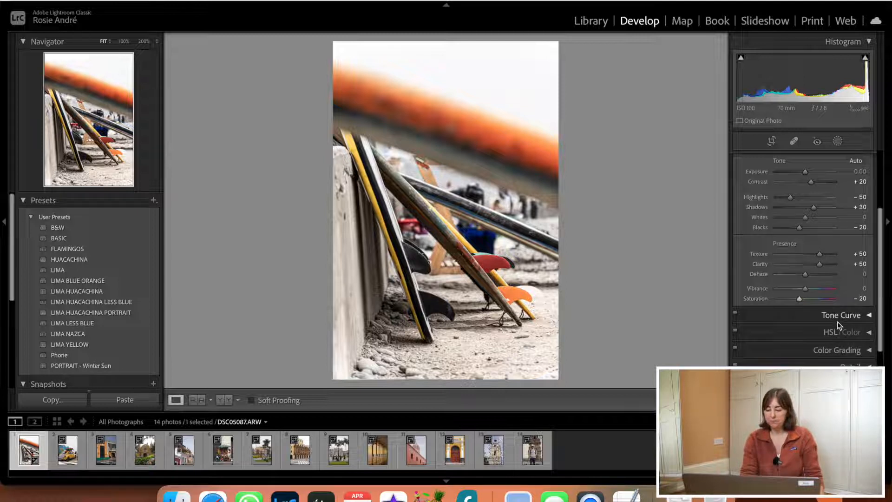
Shift the Yellow hue to -40 and the Blue hue to -10 in the HSL adjustments
scroll(832, 321, down, 3)
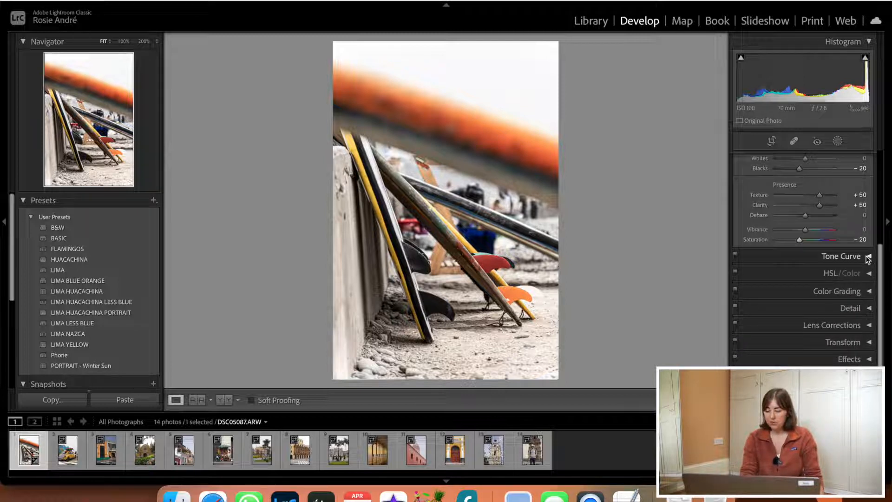
click(869, 275)
scroll(860, 289, down, 3)
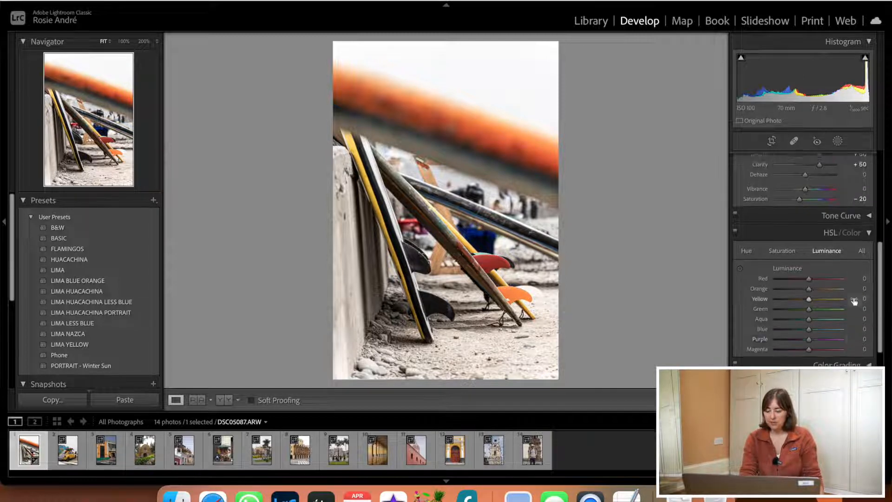
click(746, 213)
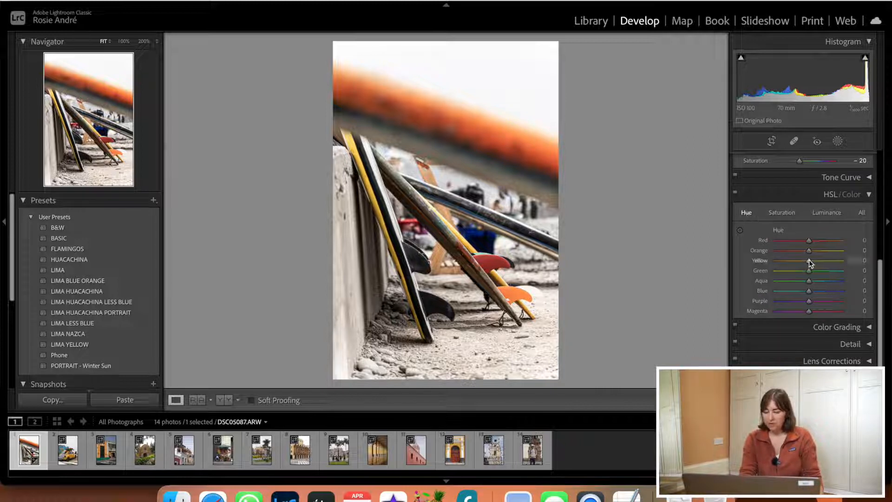
drag(809, 262, 796, 263)
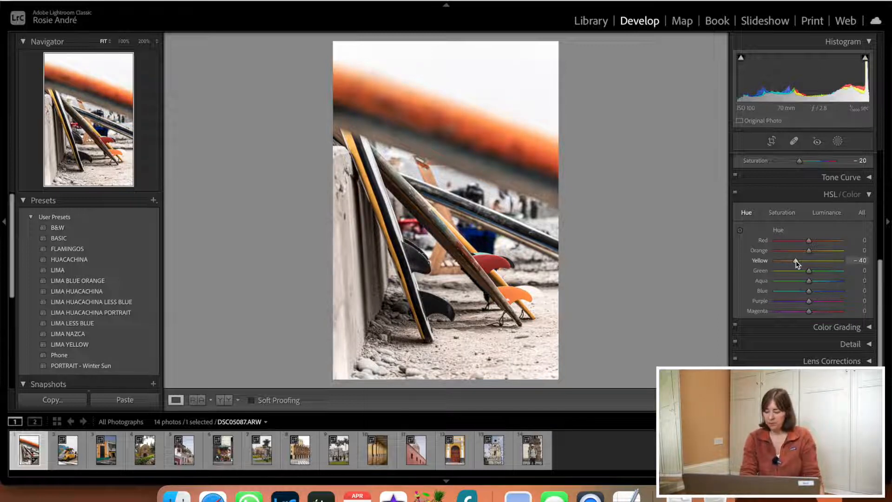
drag(811, 293, 807, 292)
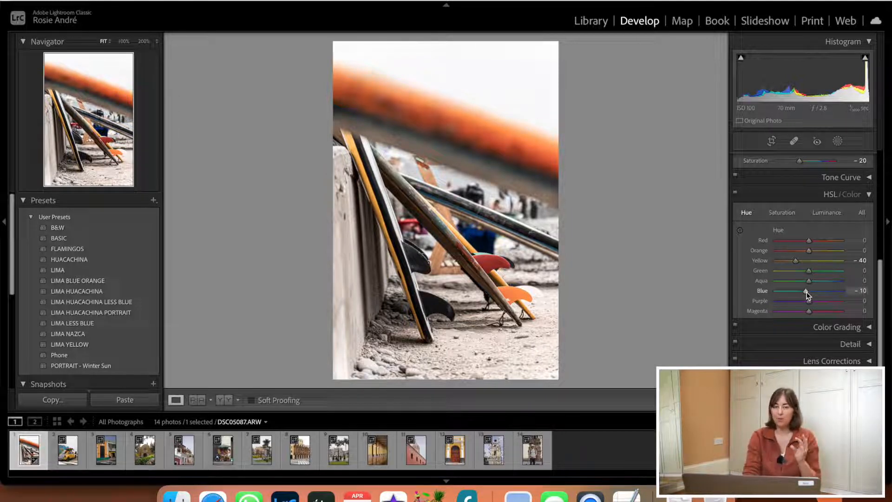
Set the Blue saturation to +40 and the Blue luminance to -20 in the HSL adjustments
click(783, 213)
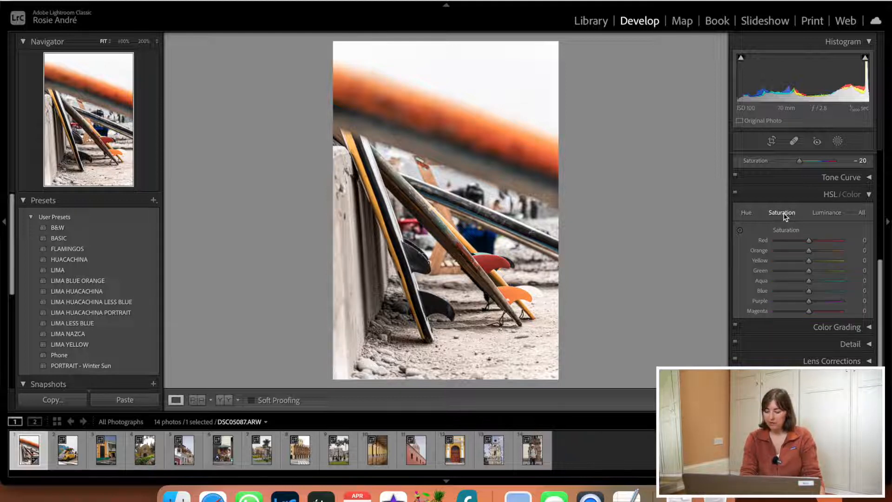
drag(809, 291, 821, 292)
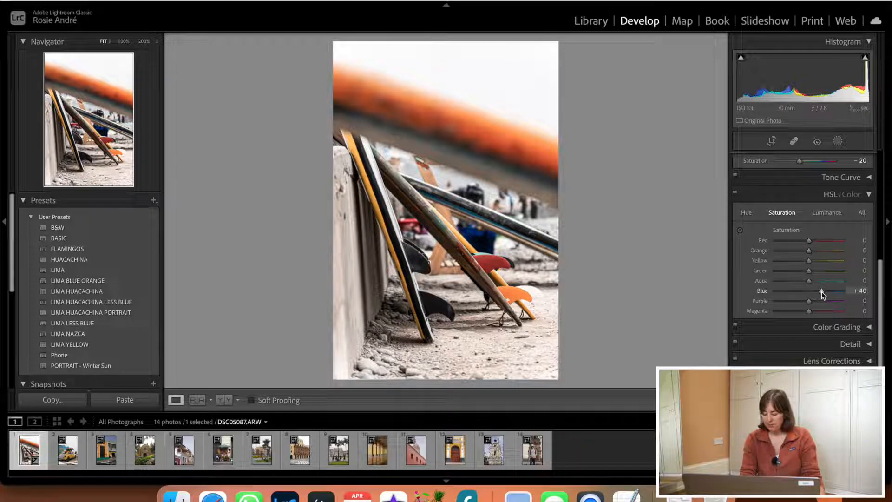
click(823, 214)
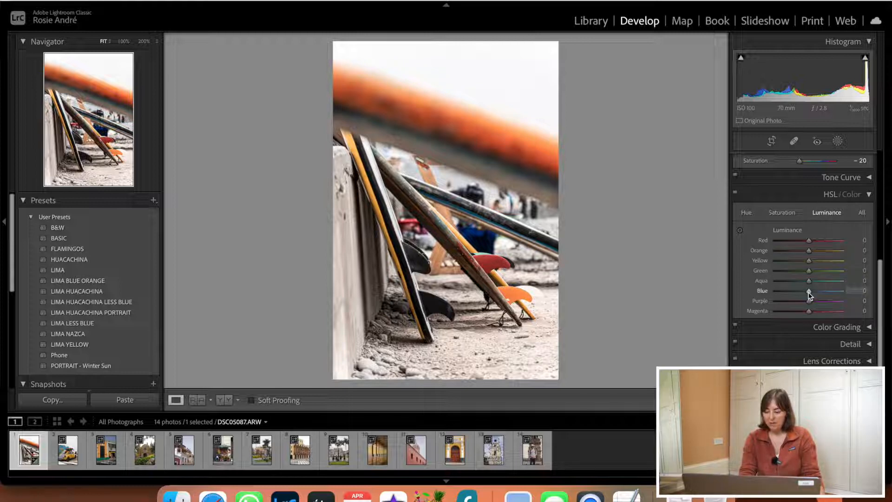
drag(809, 292, 801, 292)
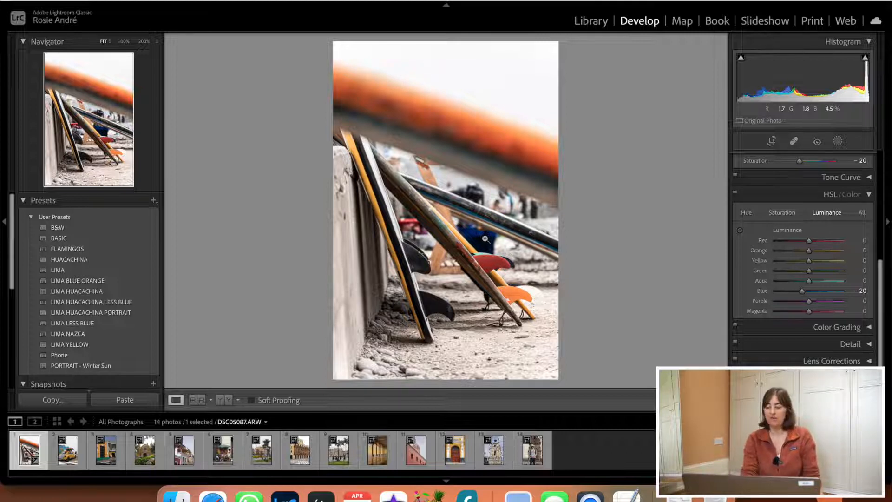
click(867, 195)
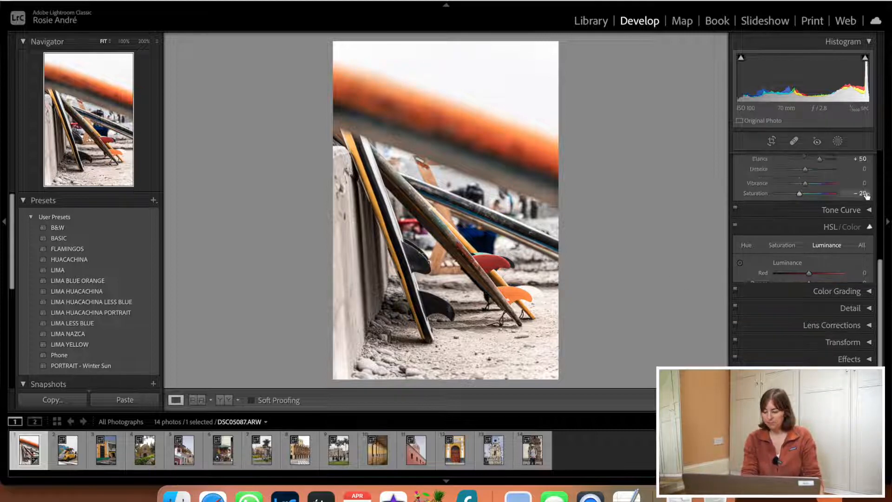
Color grade the midtones with a subtle warm yellow-orange tint at hue 45
click(869, 291)
scroll(852, 256, down, 2)
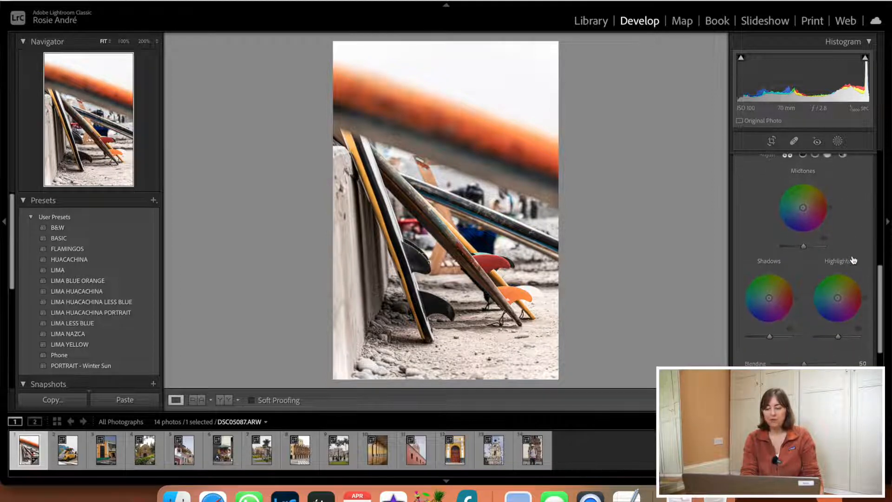
scroll(853, 260, up, 2)
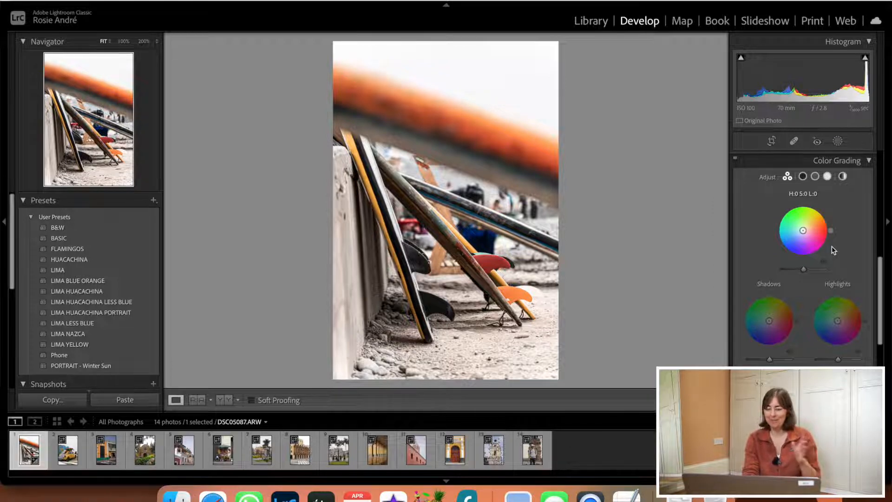
scroll(854, 251, down, 1)
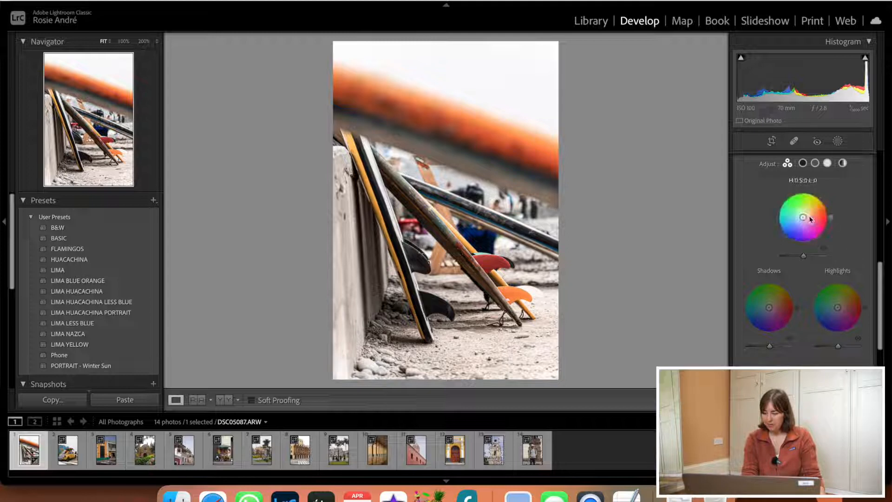
drag(802, 219, 823, 199)
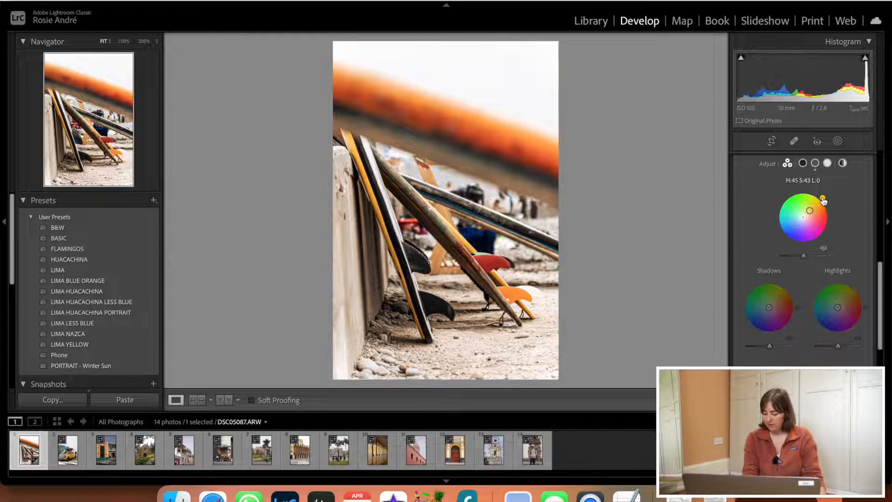
drag(810, 210, 805, 214)
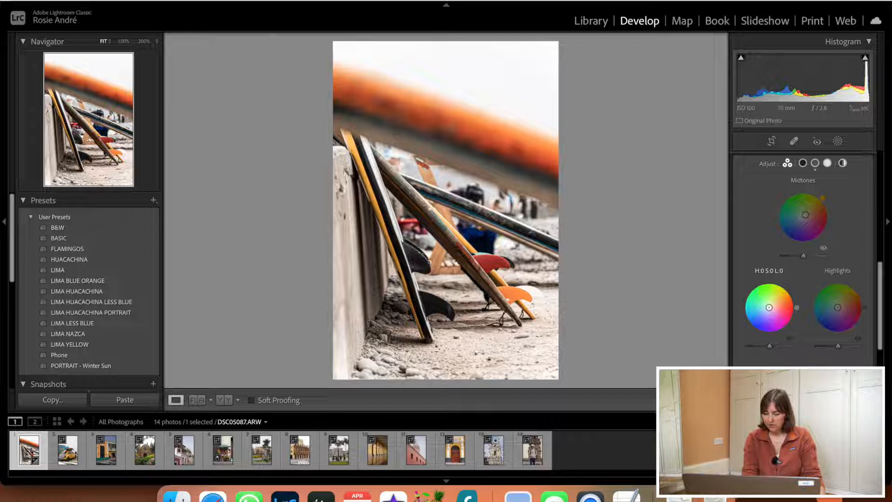
Color grade the shadows with an orange tint at hue 30 and a saturation of about 30
drag(769, 307, 794, 297)
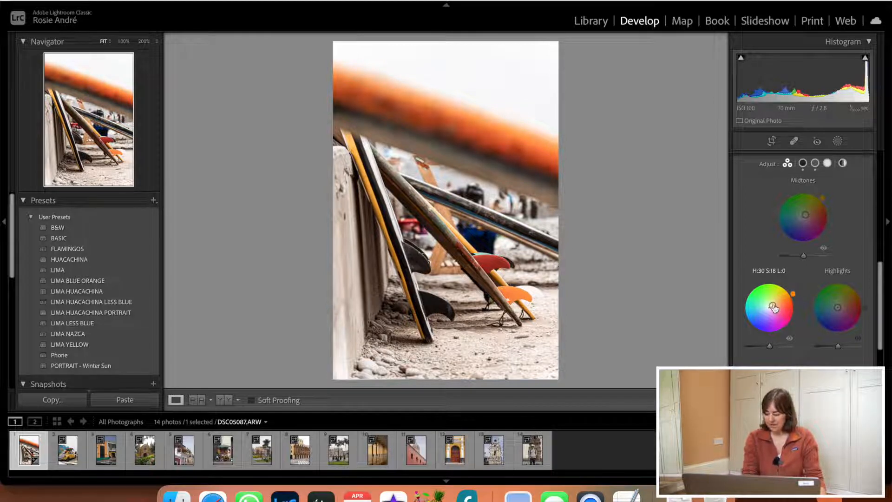
drag(773, 308, 775, 304)
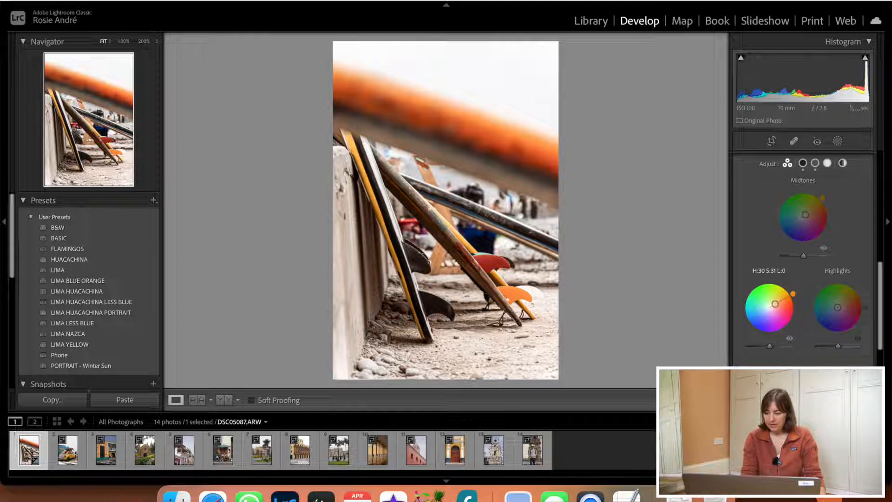
drag(775, 304, 775, 305)
Color grade the highlights blue with hue 225 and saturation 20, and open their detailed color wheel
scroll(800, 310, down, 2)
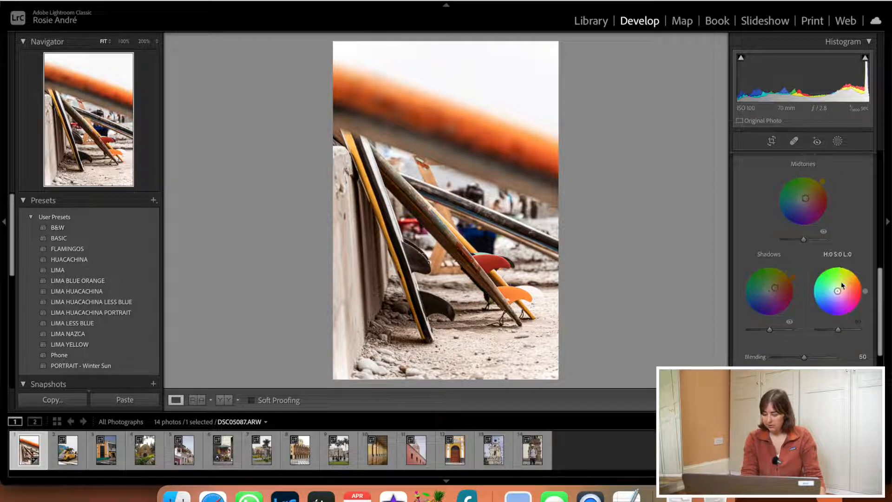
drag(837, 292, 839, 290)
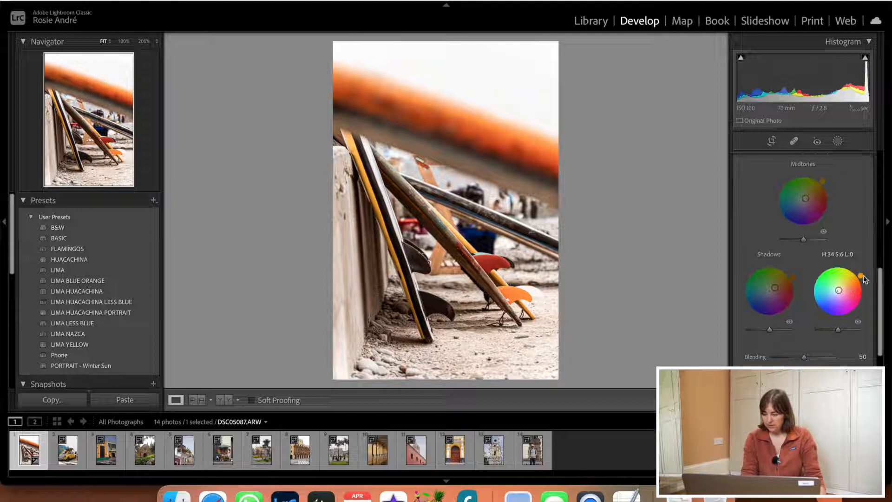
drag(859, 278, 816, 308)
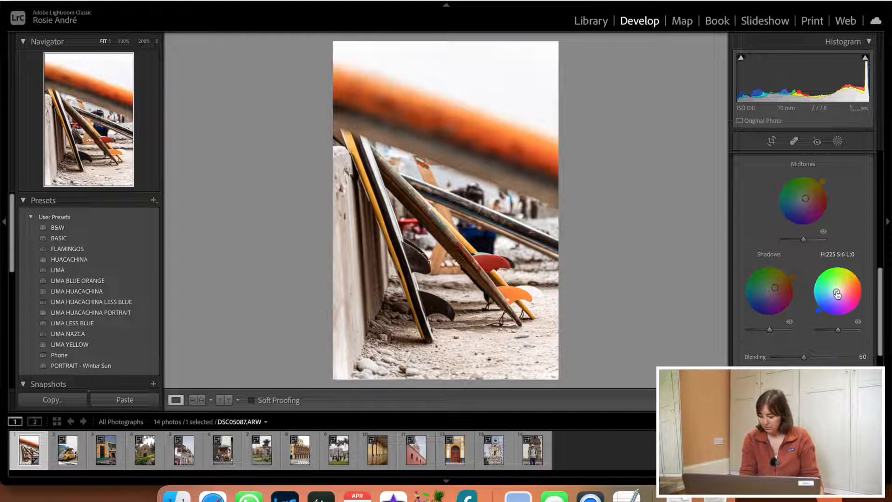
drag(837, 293, 834, 295)
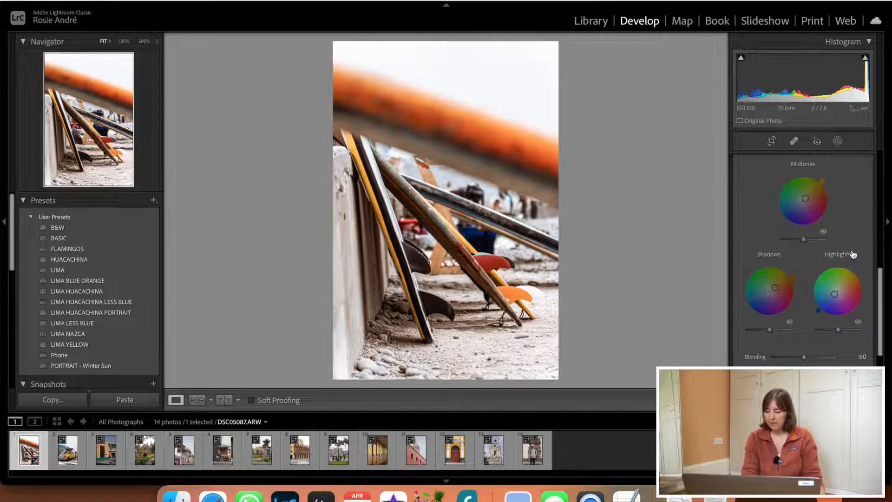
click(851, 250)
scroll(828, 177, up, 2)
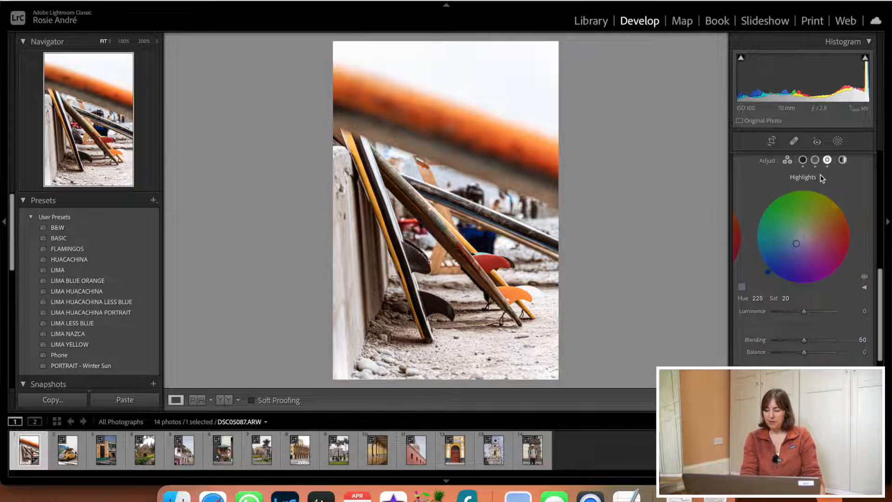
Compare the surfboard photo with and without the Color Grading adjustments, leaving the grading enabled
click(787, 161)
scroll(808, 198, up, 5)
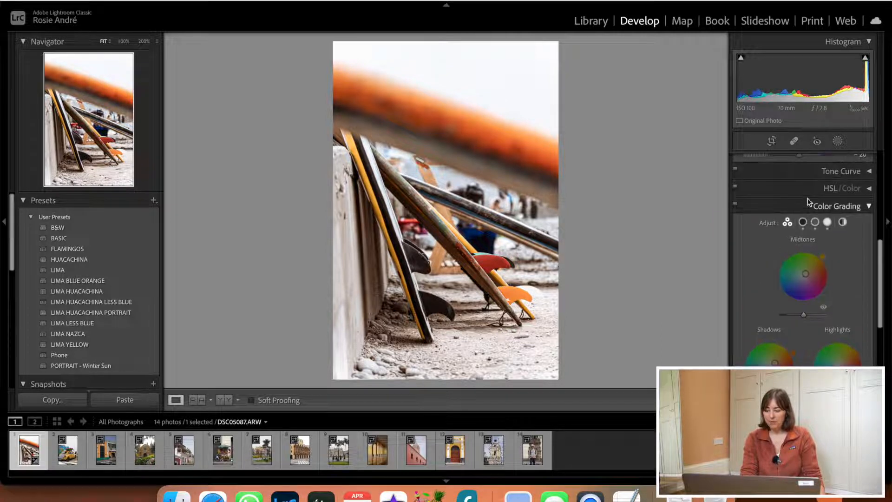
click(735, 205)
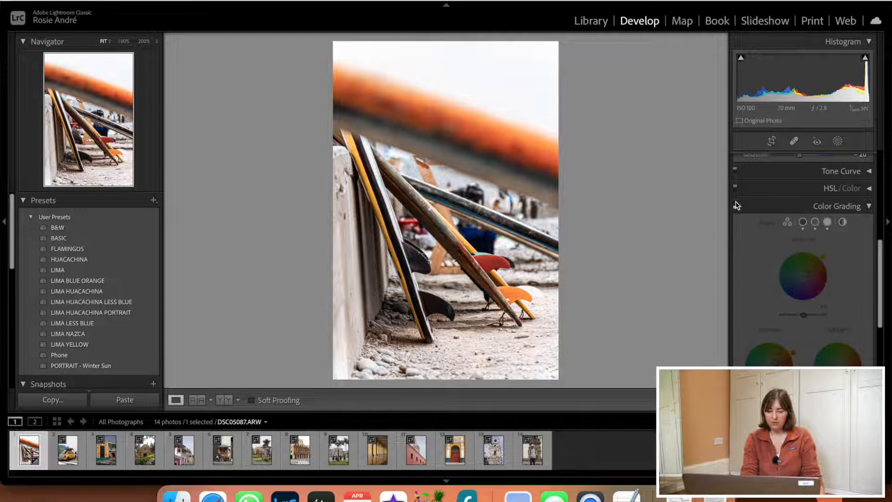
click(735, 205)
click(735, 205)
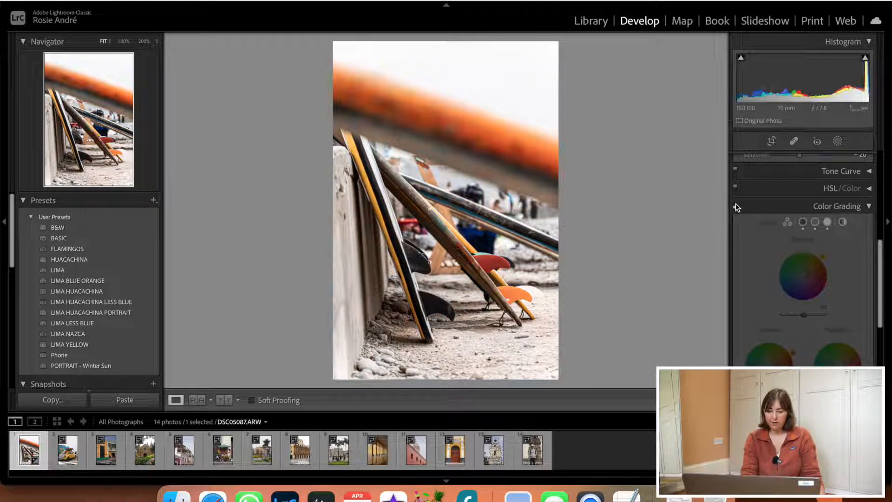
click(735, 205)
click(735, 205)
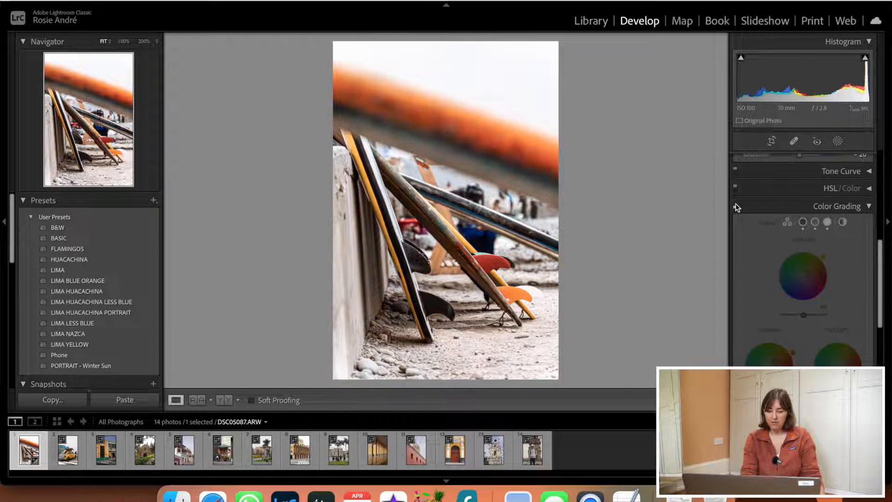
click(735, 205)
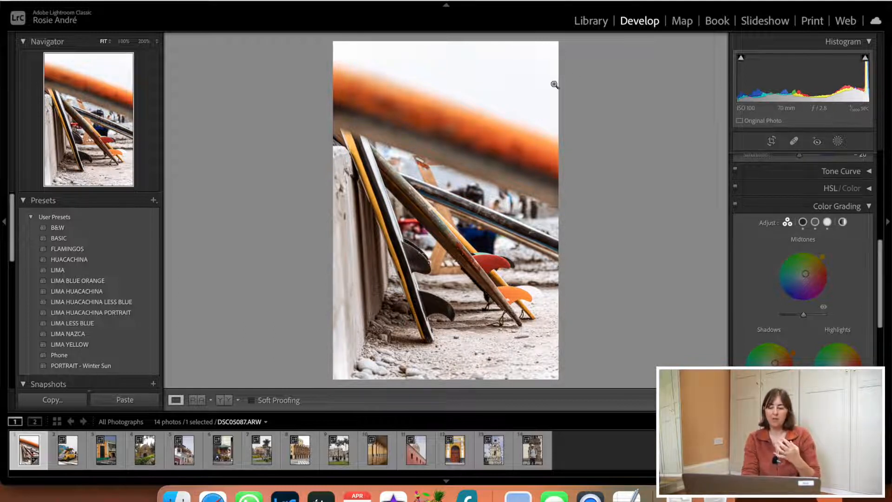
click(735, 206)
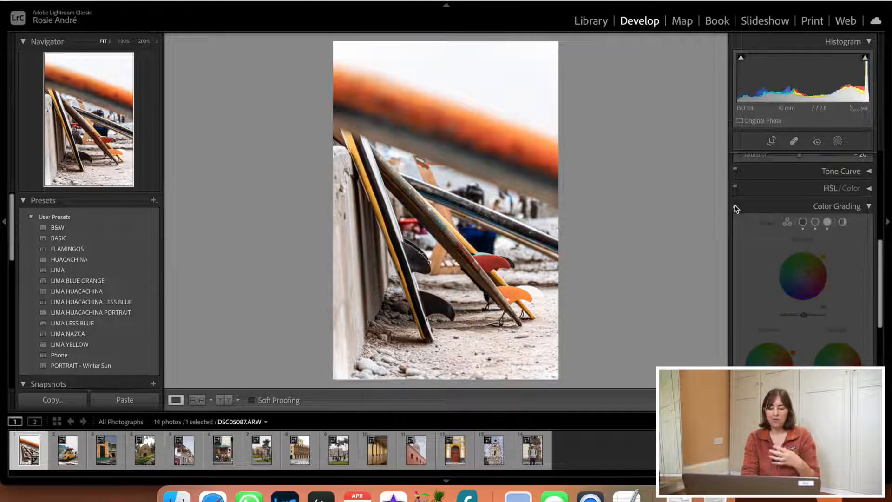
click(735, 205)
click(735, 205)
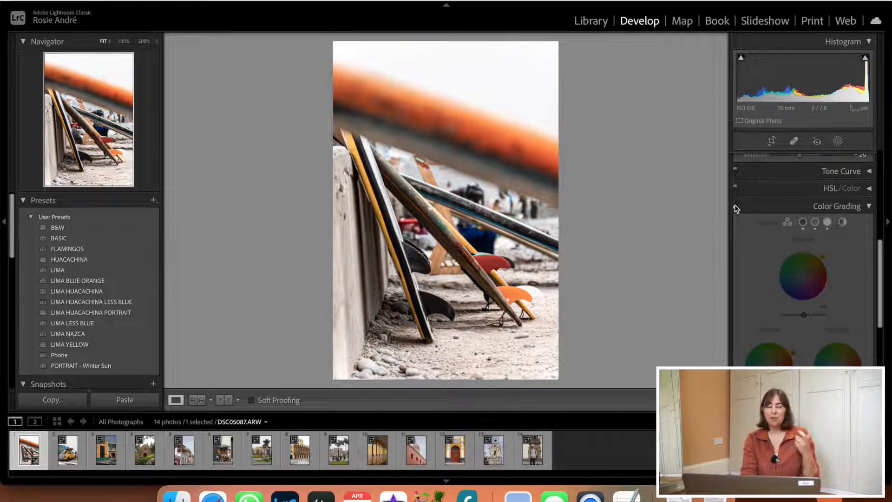
click(735, 205)
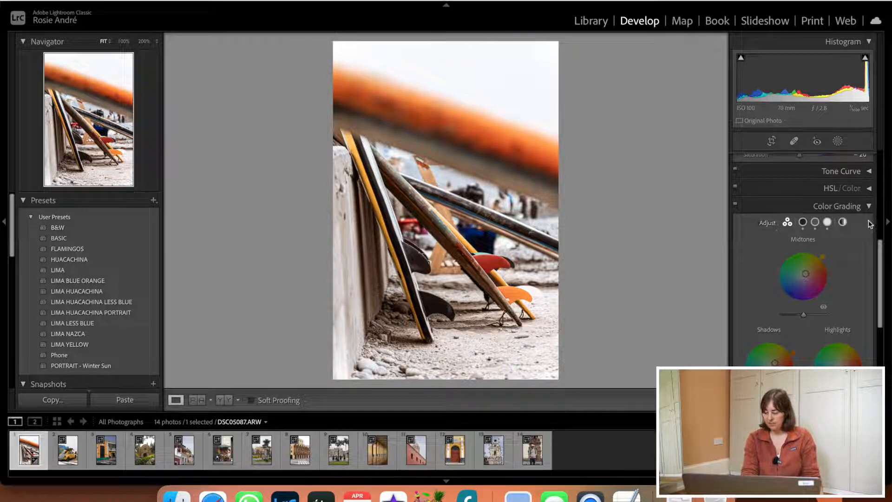
Set the sharpening amount to 80 in the Detail adjustments
scroll(837, 269, down, 3)
scroll(837, 268, down, 1)
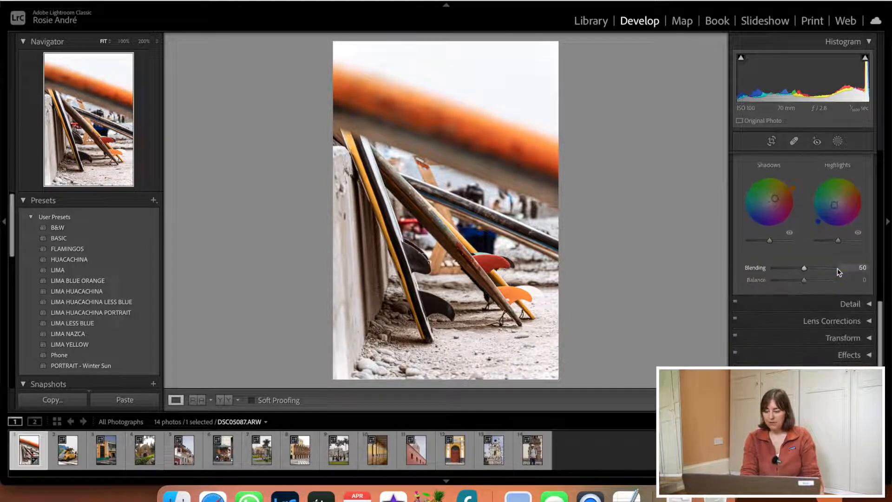
click(868, 308)
scroll(832, 326, down, 2)
drag(791, 245, 807, 246)
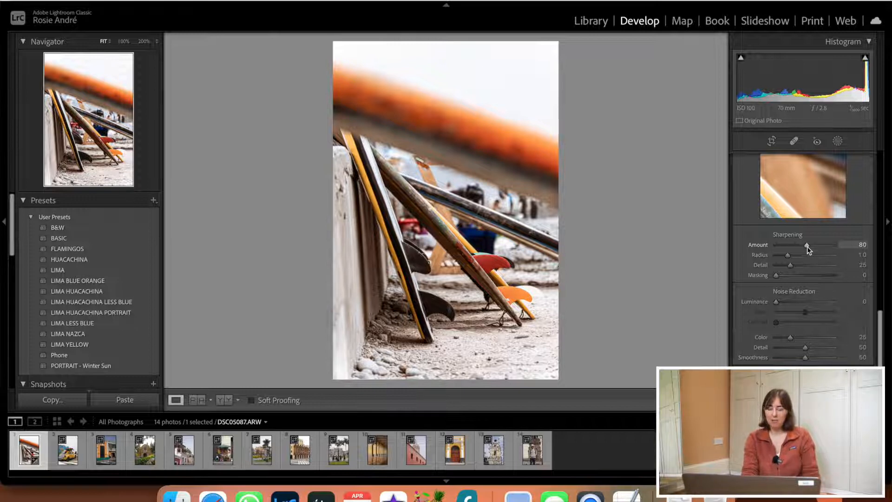
drag(807, 247, 808, 247)
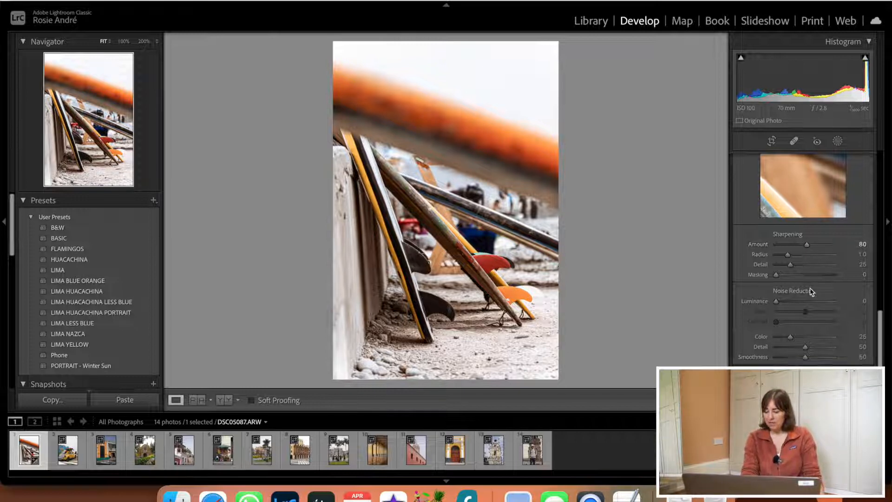
Add grain with an amount of 20 and a size of 50, checking its texture at 200% magnification
scroll(810, 288, down, 2)
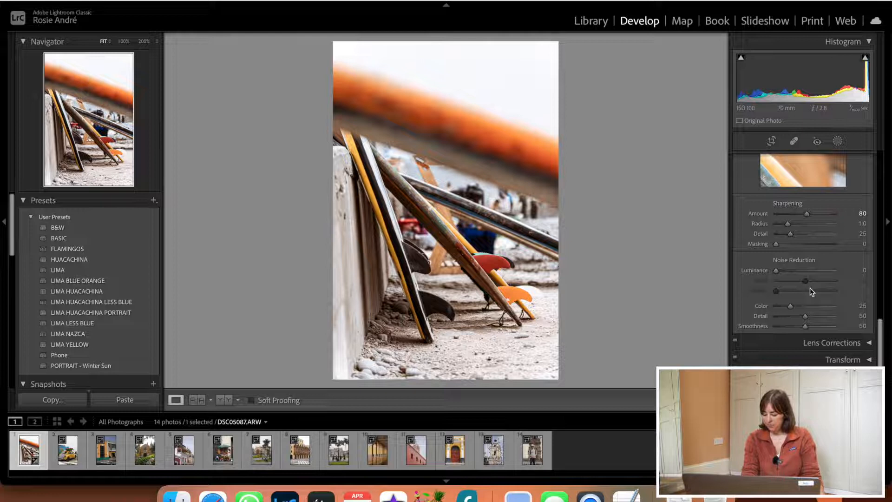
scroll(810, 291, down, 6)
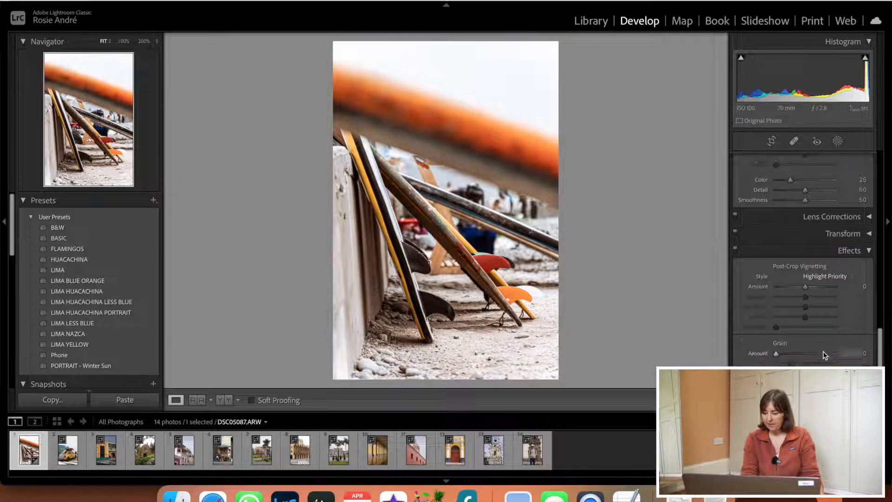
scroll(824, 354, down, 1)
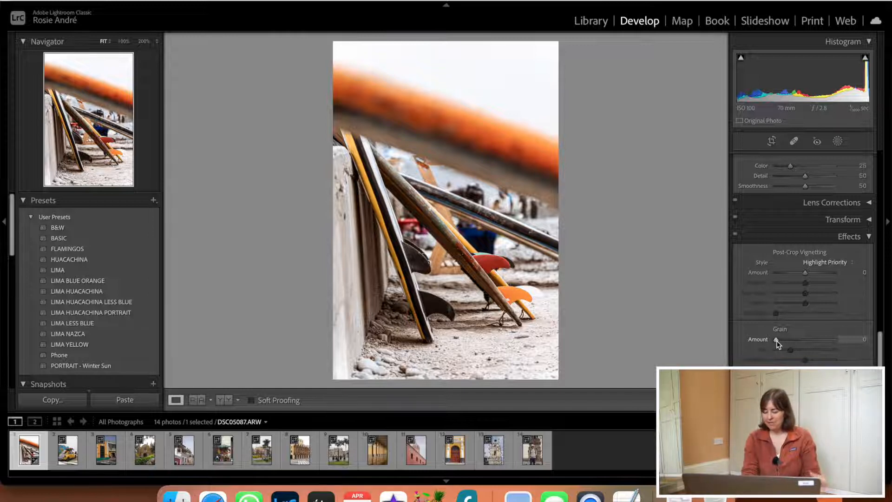
drag(777, 342, 798, 342)
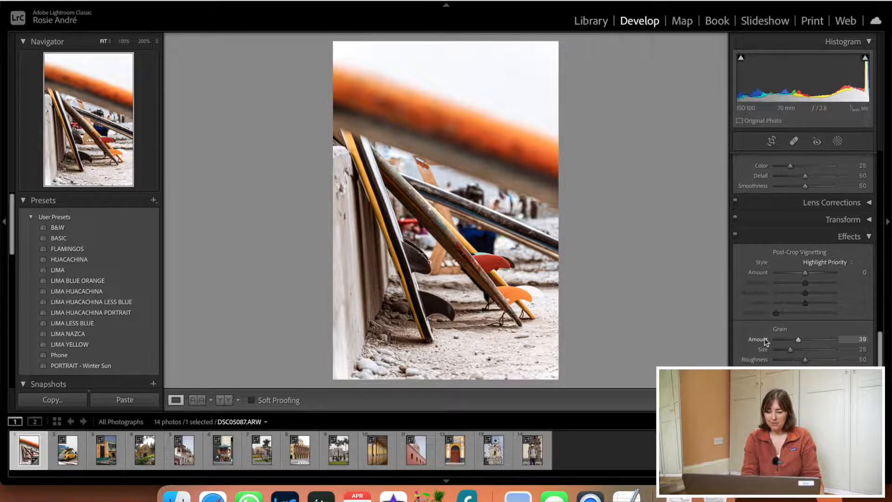
click(442, 215)
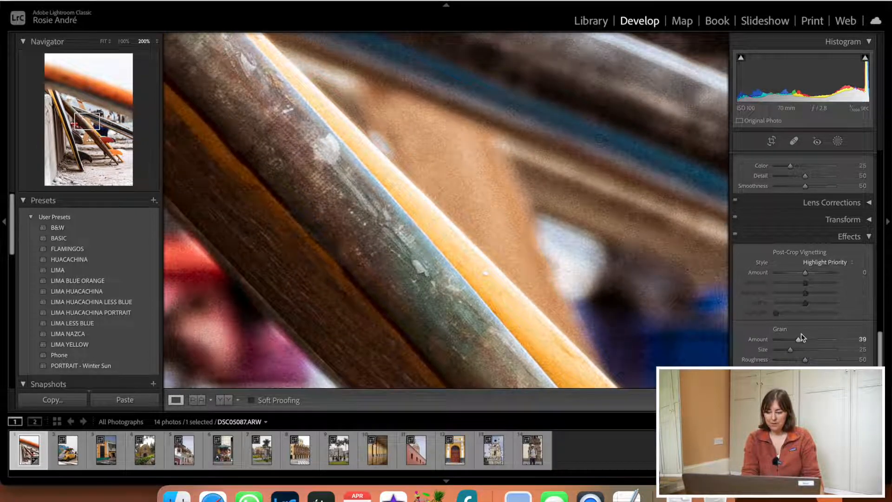
drag(797, 342, 831, 344)
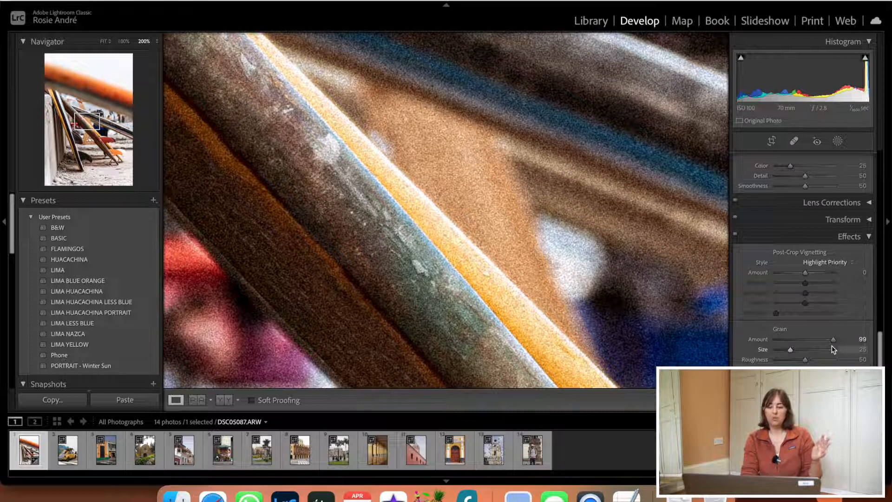
drag(833, 341, 789, 342)
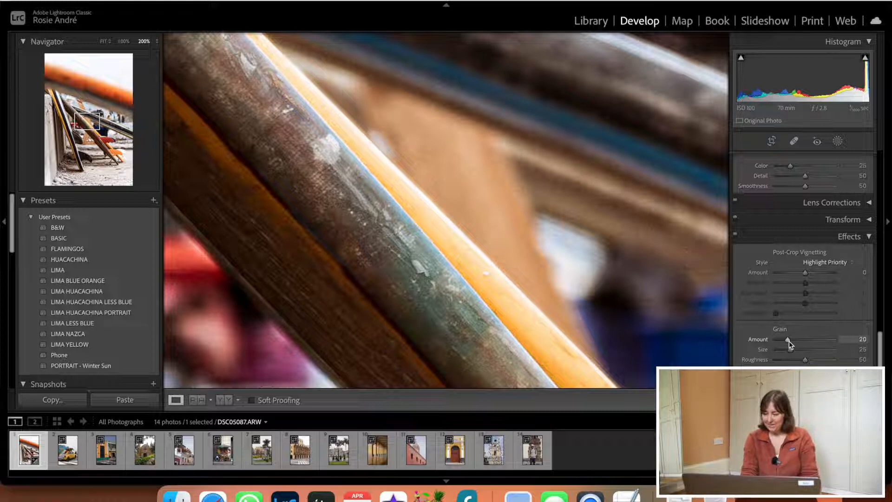
mouse_move(792, 353)
mouse_down()
mouse_move(817, 350)
mouse_move(795, 353)
mouse_move(806, 352)
mouse_up()
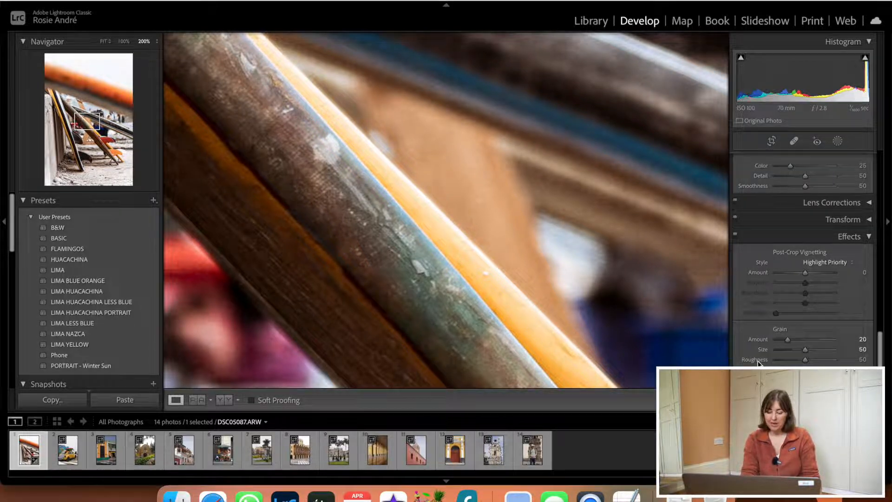
click(619, 305)
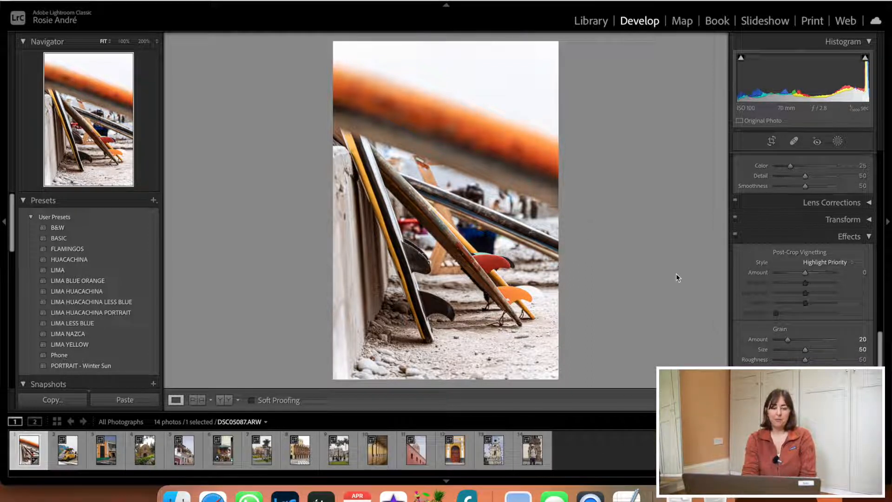
Review the naming, group and settings options for a new develop preset without creating one
click(158, 1)
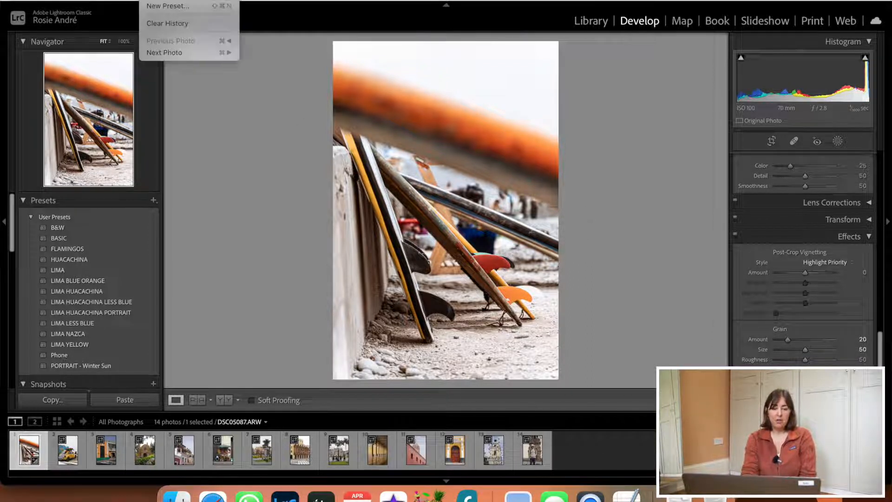
click(178, 6)
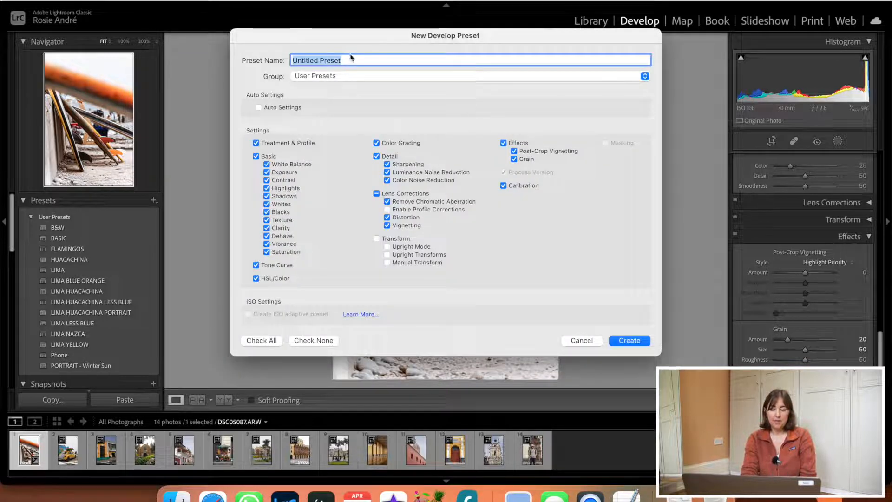
click(343, 77)
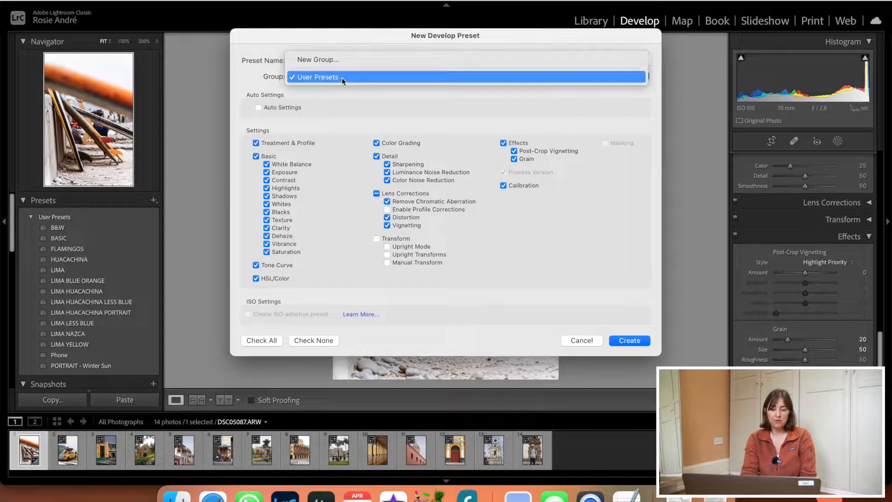
click(355, 100)
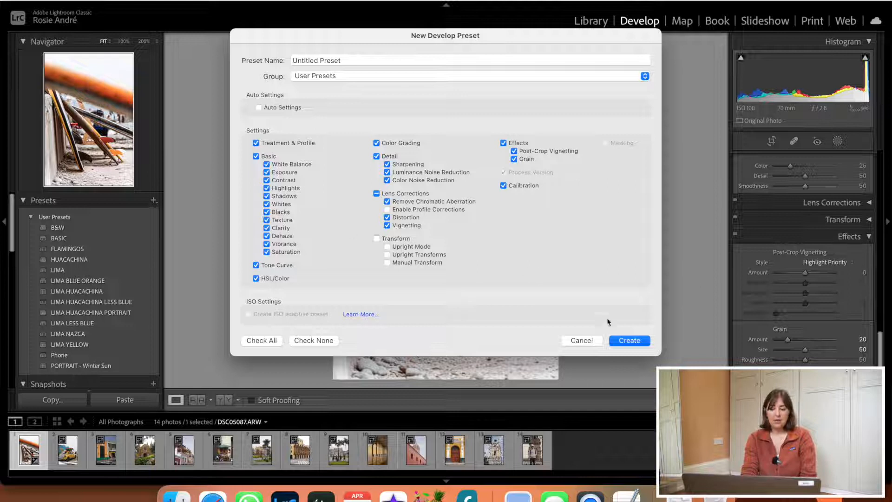
click(582, 341)
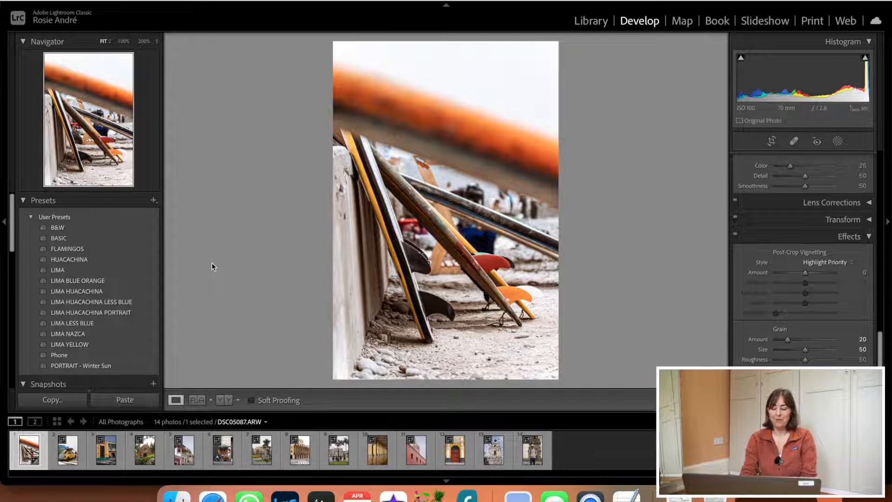
Switch to the yellow car photo and apply the LIMA preset to it
key(Right)
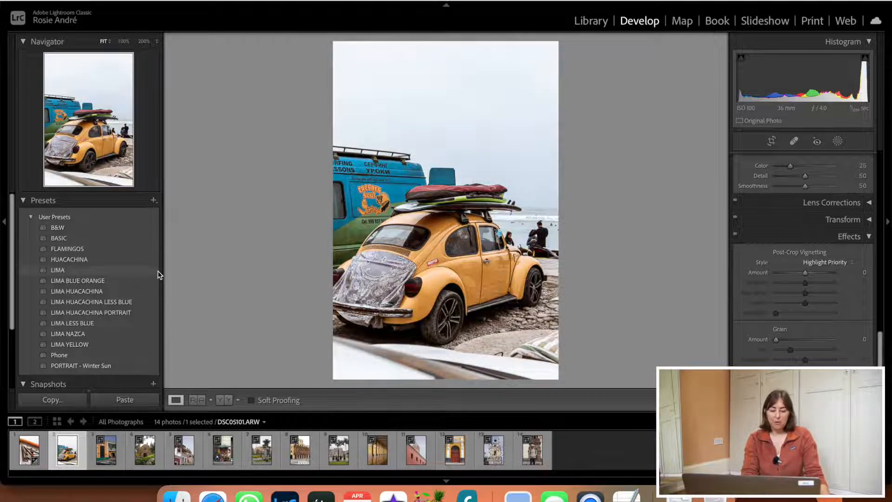
click(151, 271)
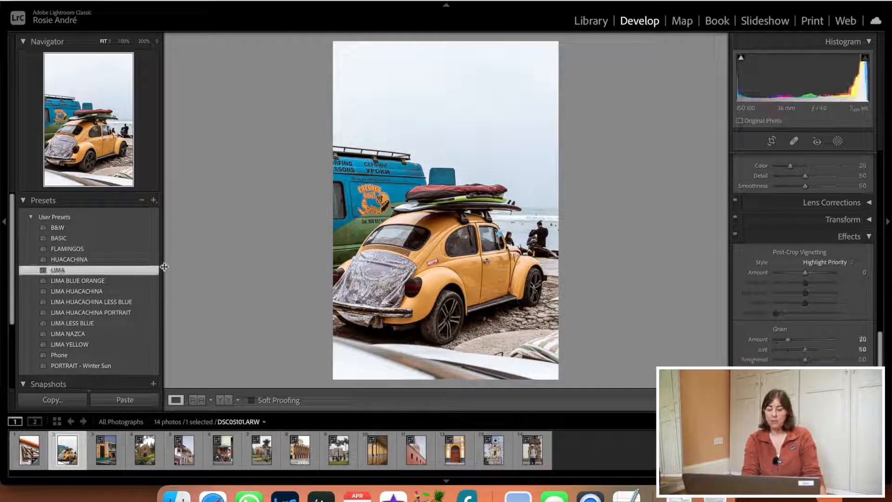
Try lowering the Yellow saturation to -81 in the HSL adjustments and undo the change
scroll(802, 292, up, 3)
scroll(809, 292, up, 10)
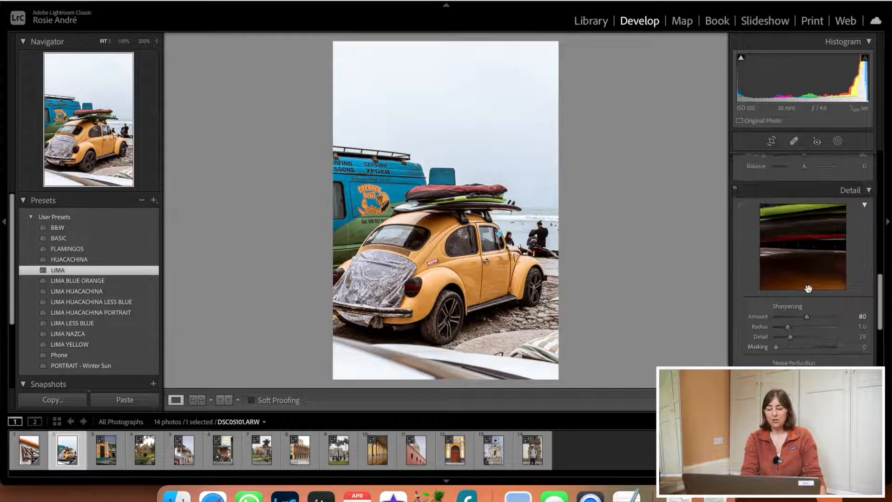
scroll(809, 292, up, 6)
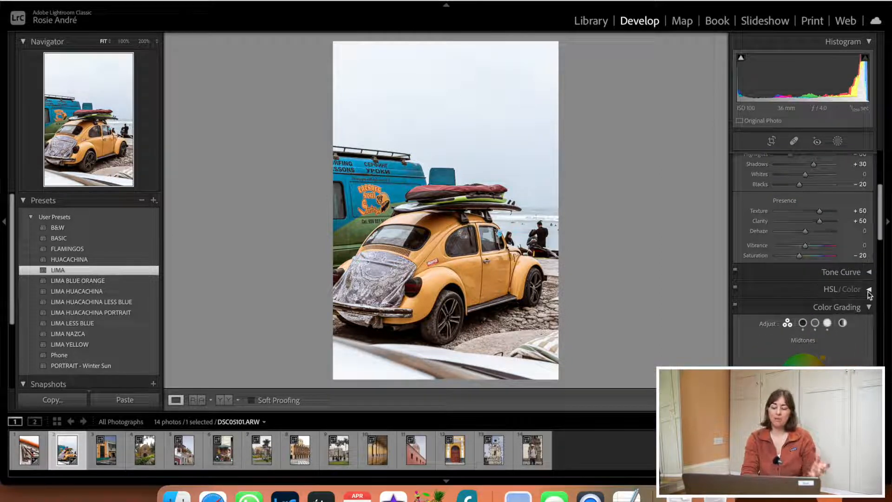
click(809, 292)
scroll(813, 302, down, 5)
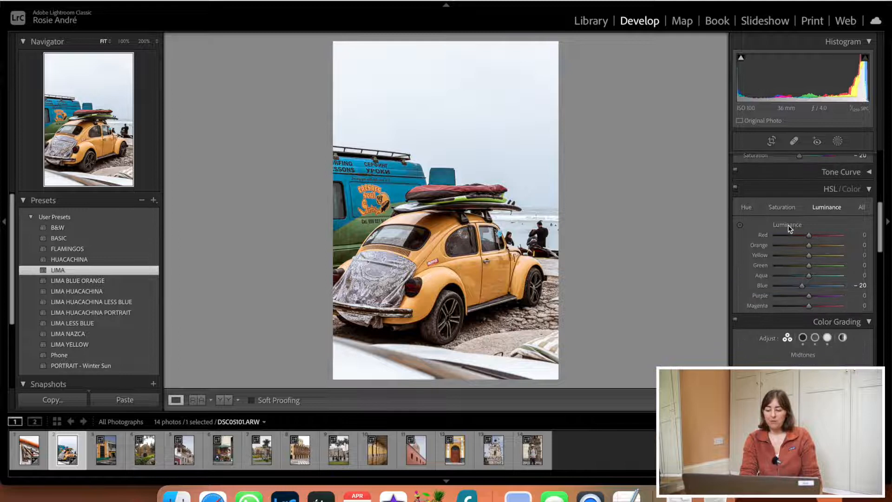
click(784, 207)
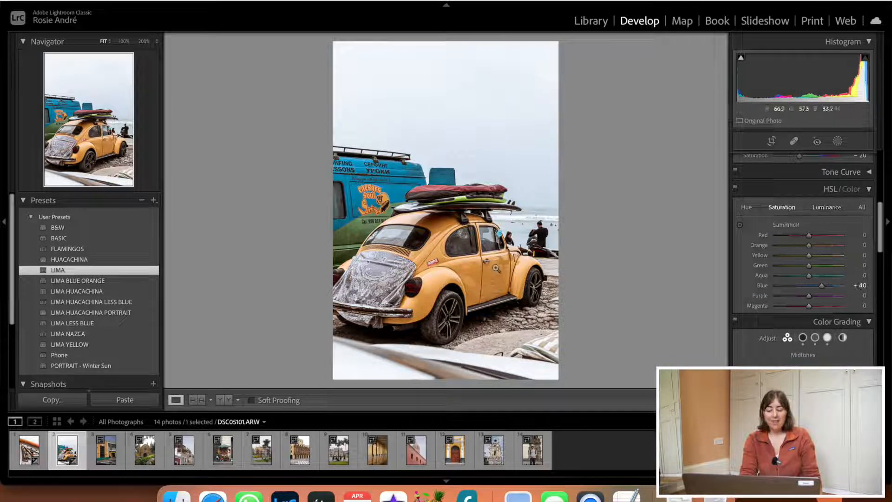
drag(809, 255, 783, 261)
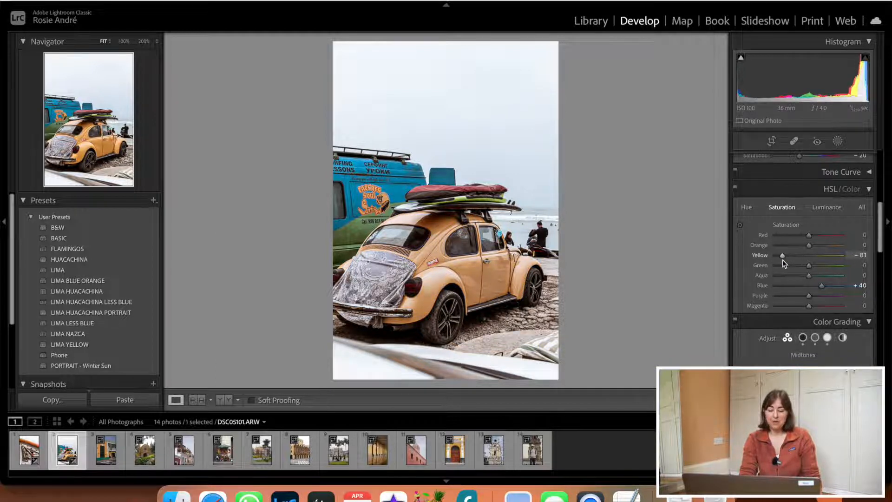
key(super+z)
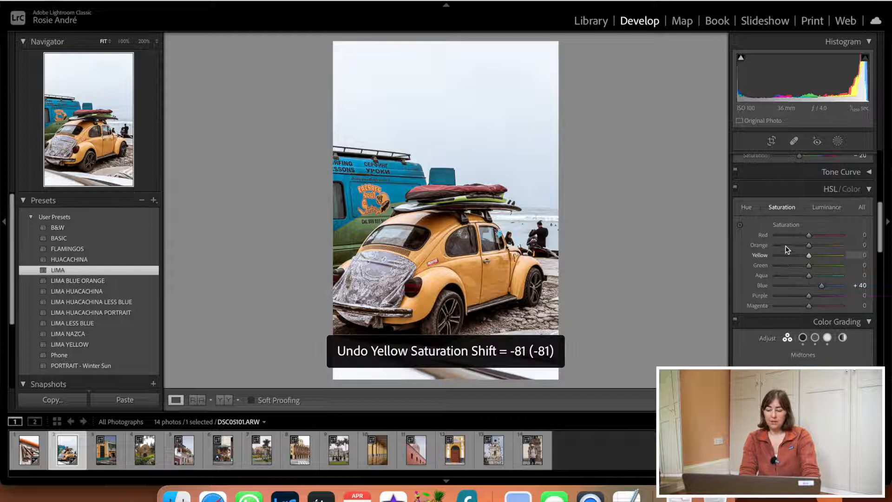
Try shifting the Yellow hue towards green on the car photo and undo the change
click(746, 207)
drag(798, 259, 817, 254)
key(super+z)
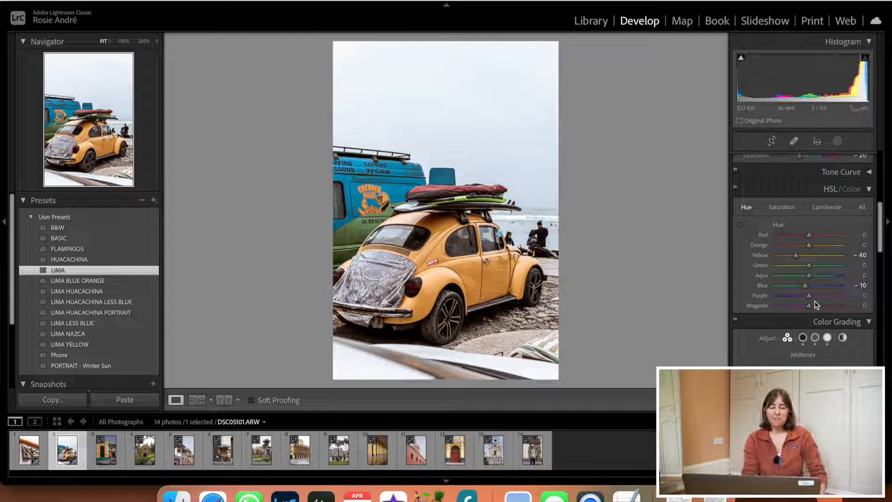
Switch to the orange building photo, try the LIMA preset on it and apply the LIMA YELLOW preset
key(Right)
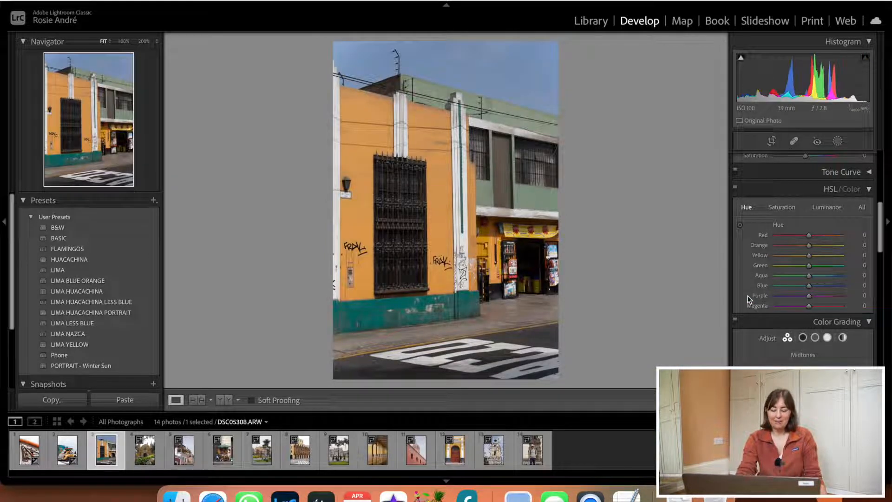
key(F2)
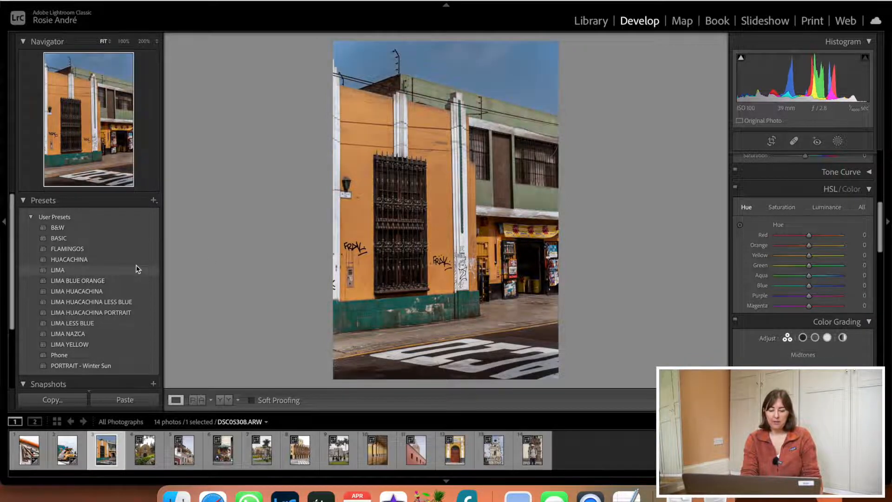
click(151, 272)
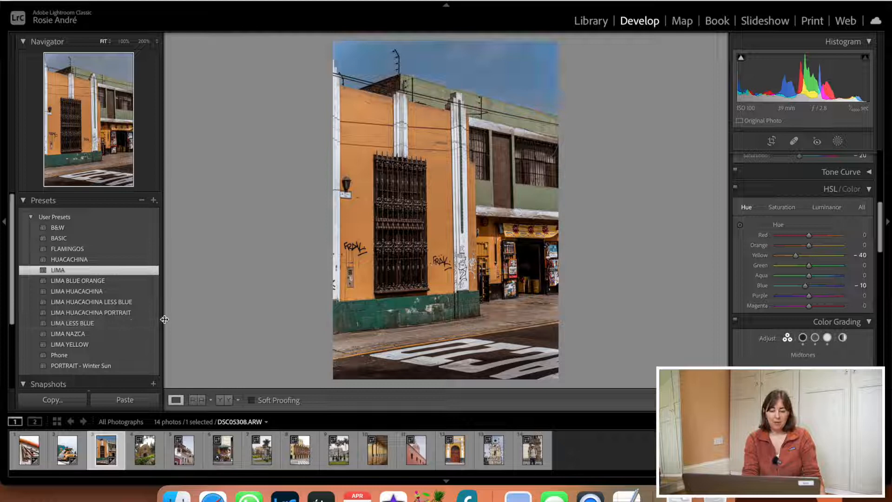
click(145, 346)
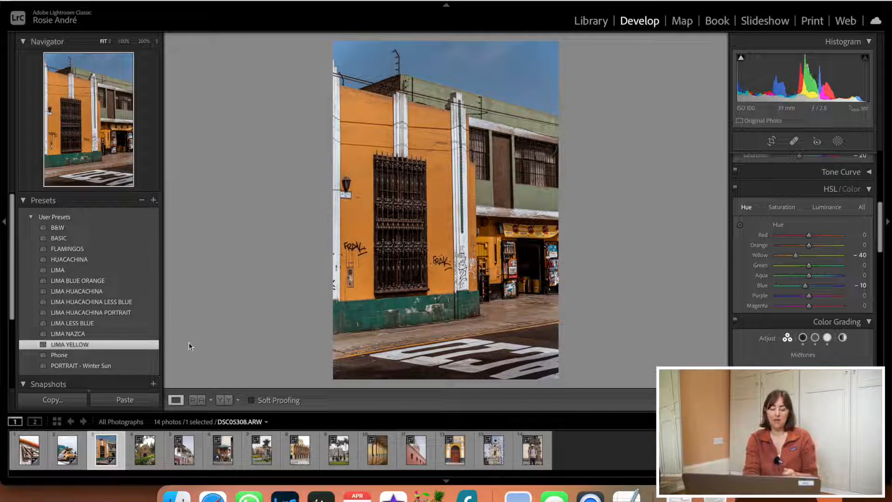
Compare LIMA and LIMA YELLOW on the building photo across the HSL hue, saturation and luminance values, ending on LIMA YELLOW
click(118, 273)
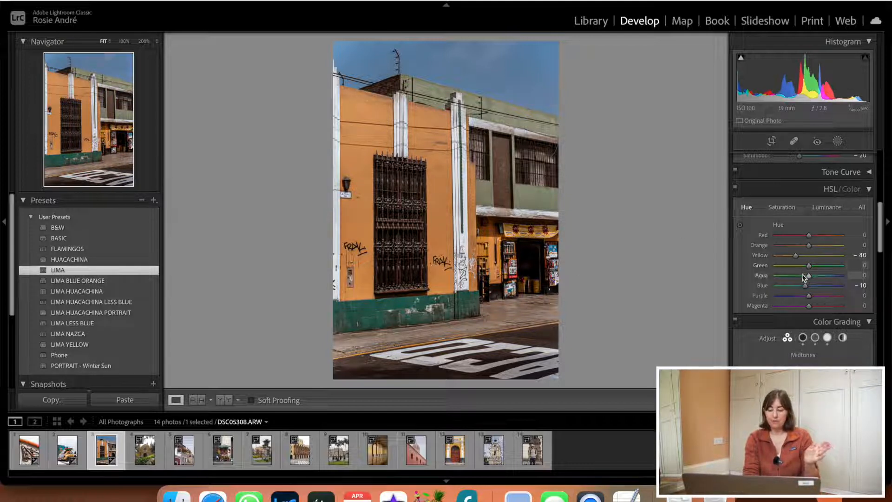
click(151, 346)
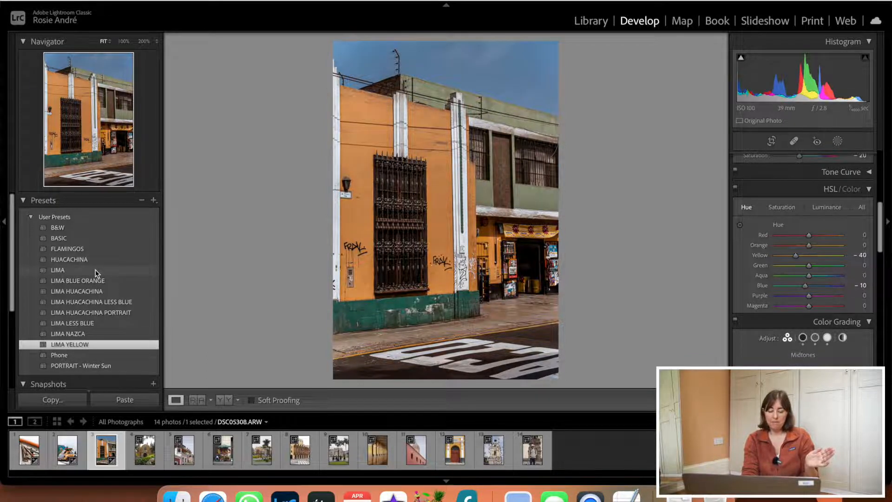
click(96, 271)
click(785, 207)
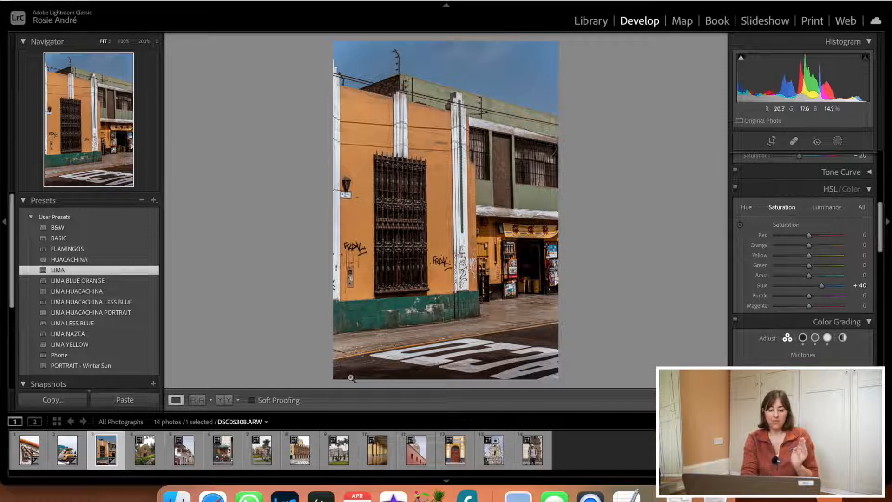
click(134, 346)
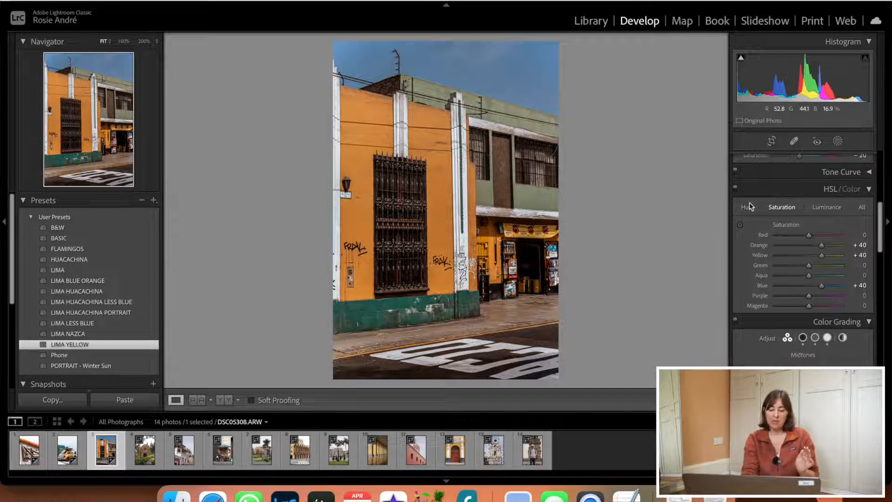
click(92, 269)
click(821, 209)
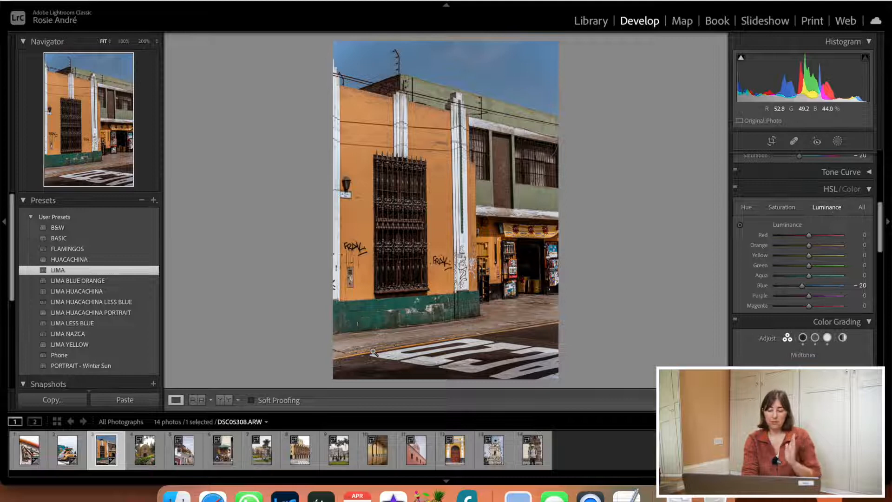
click(147, 347)
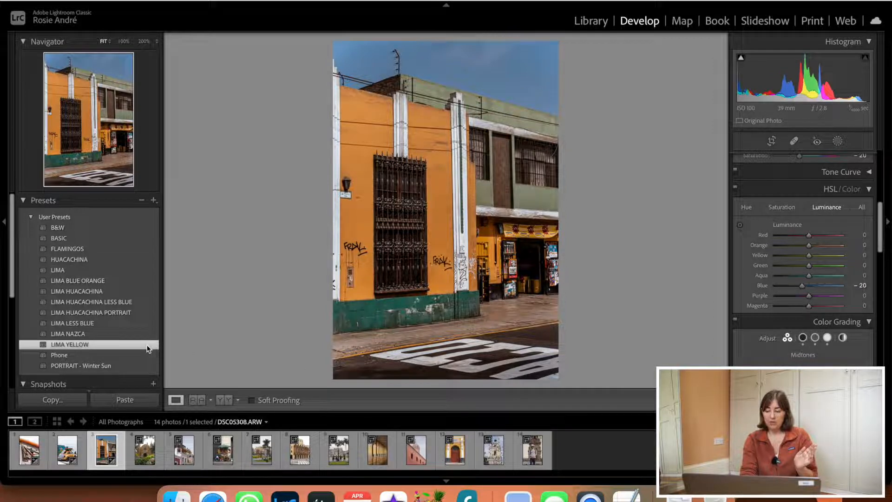
click(113, 271)
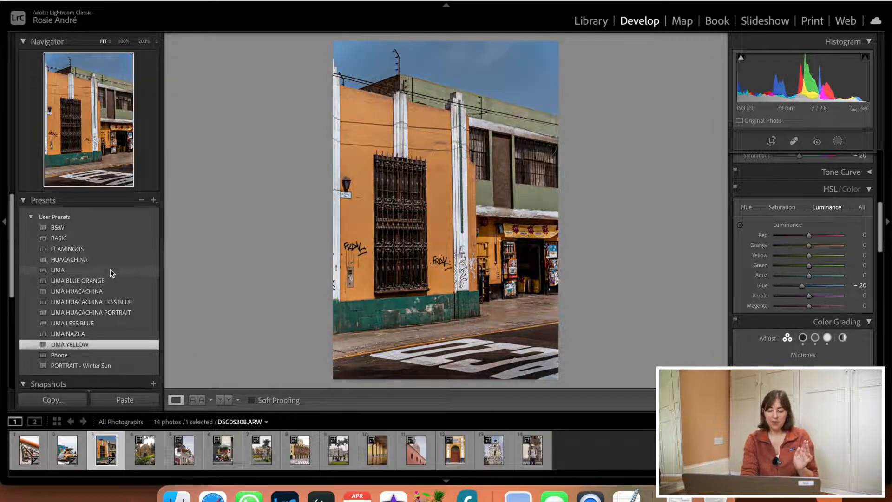
click(782, 207)
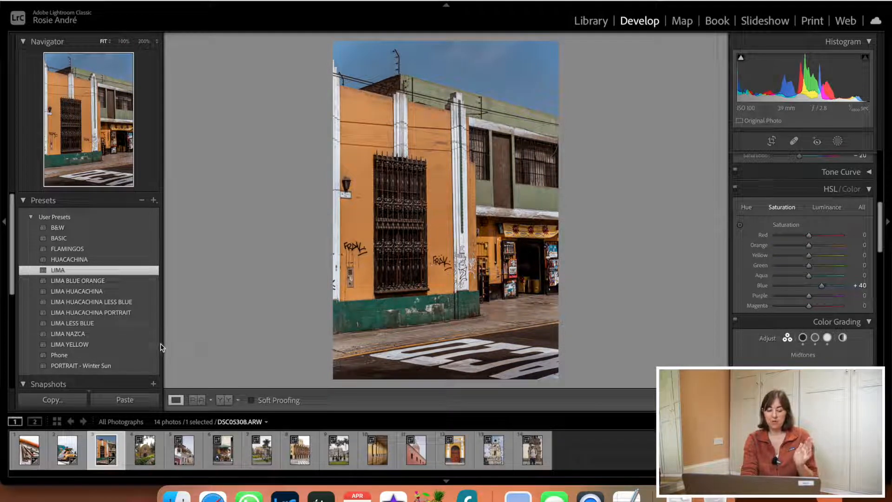
click(139, 346)
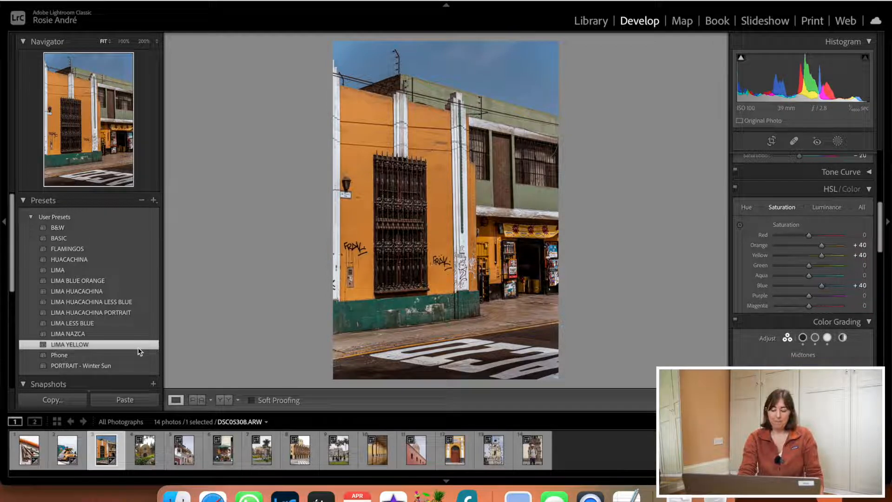
Switch to the church photo, try the LIMA preset and apply LIMA YELLOW to it
key(Right)
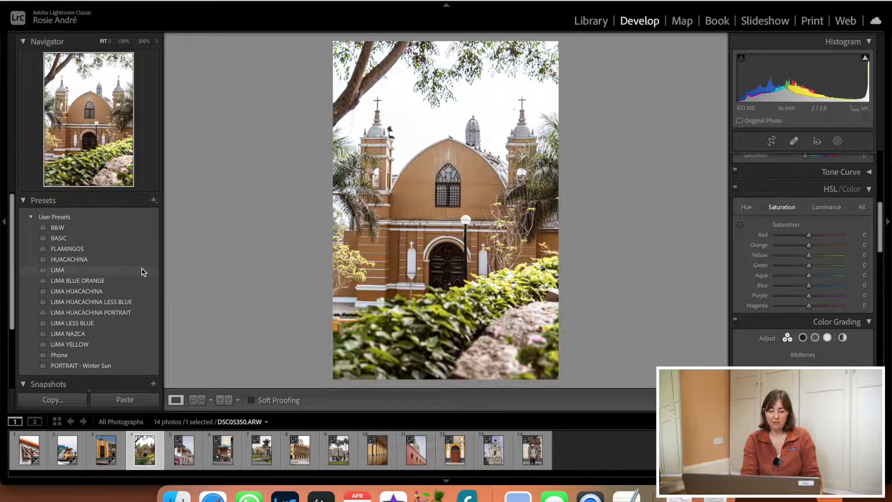
click(136, 269)
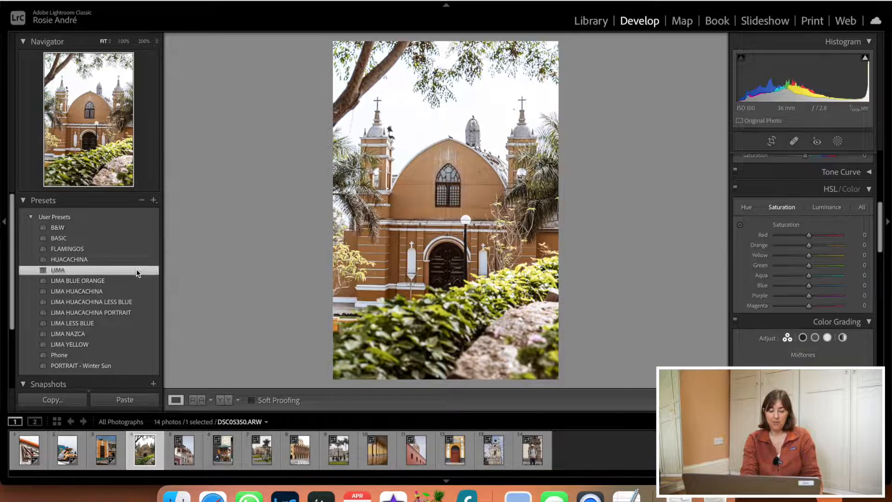
click(154, 346)
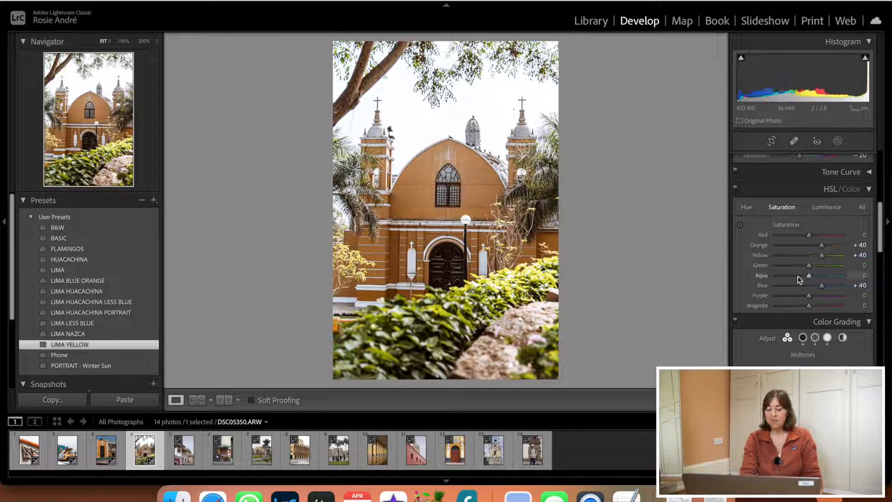
Warm the church photo's white balance by setting Temp to 5,800 and Tint to +29
scroll(799, 278, up, 5)
scroll(807, 279, down, 4)
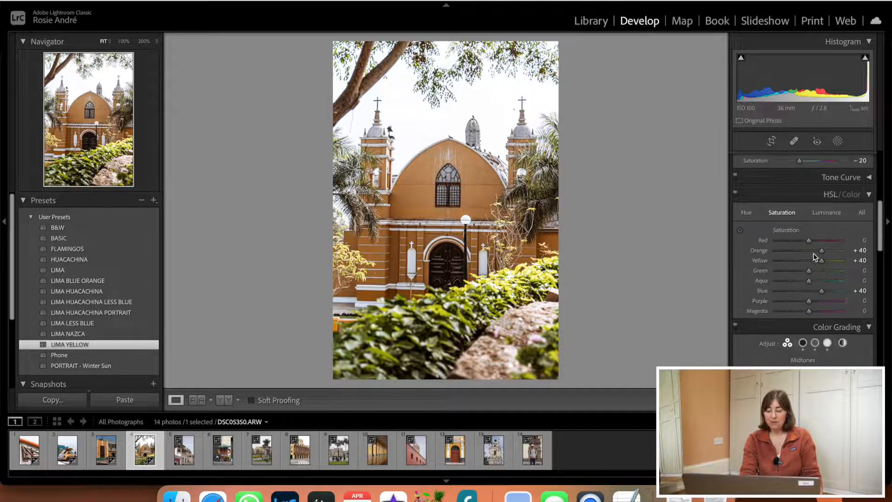
scroll(813, 251, up, 10)
scroll(810, 240, down, 1)
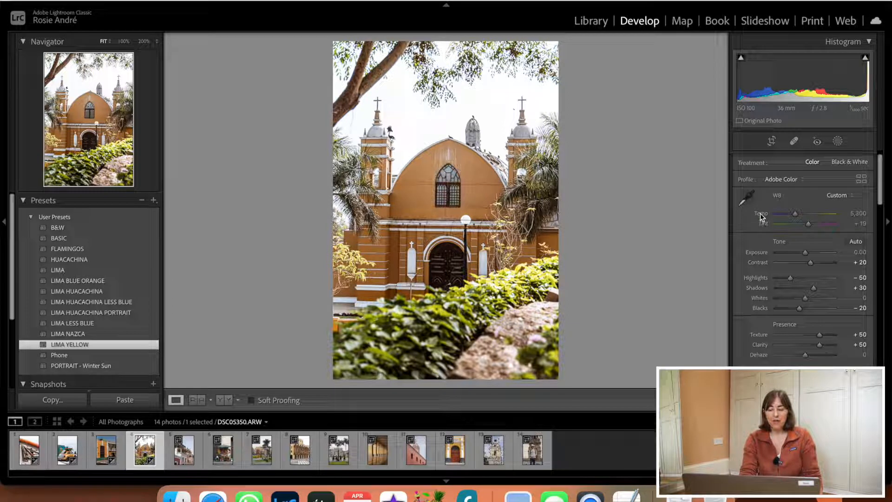
key(plus)
key(plus)
key(plus)
key(plus)
key(plus)
key(plus)
key(plus)
key(plus)
key(plus)
key(plus)
key(period)
key(plus)
key(plus)
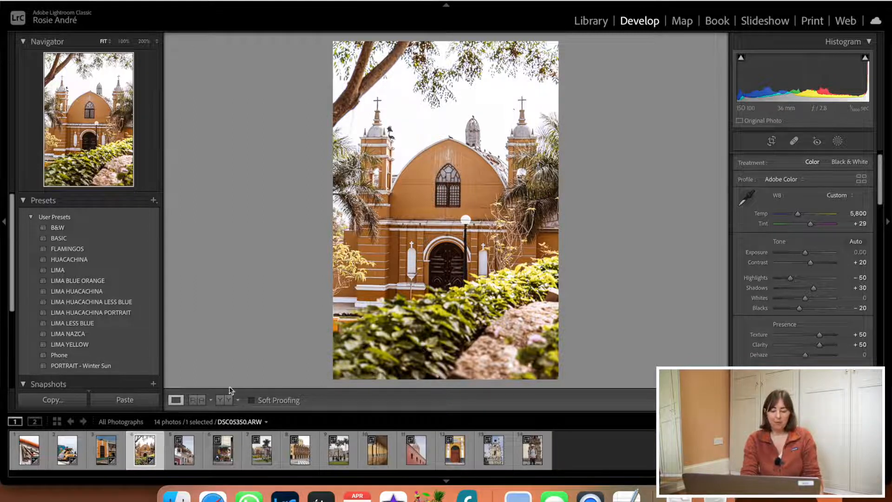
Compare the church photo before and after editing side by side, examining the tower and facade details at 200%
click(226, 400)
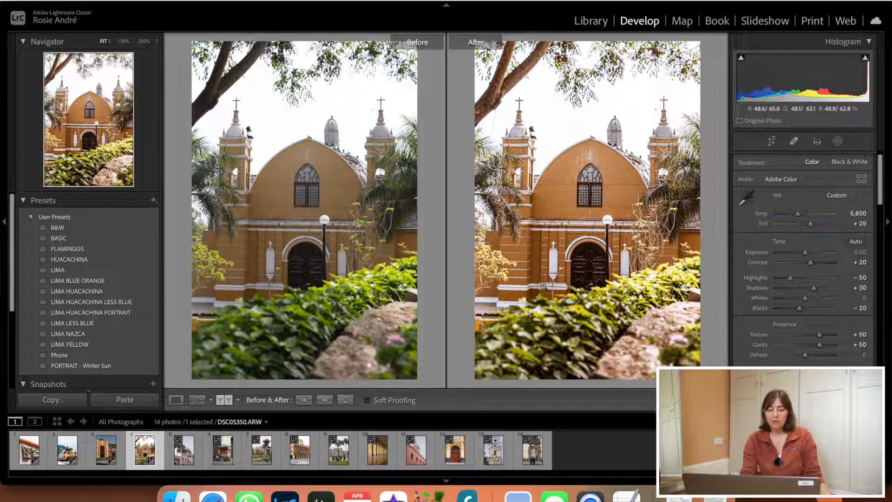
click(524, 147)
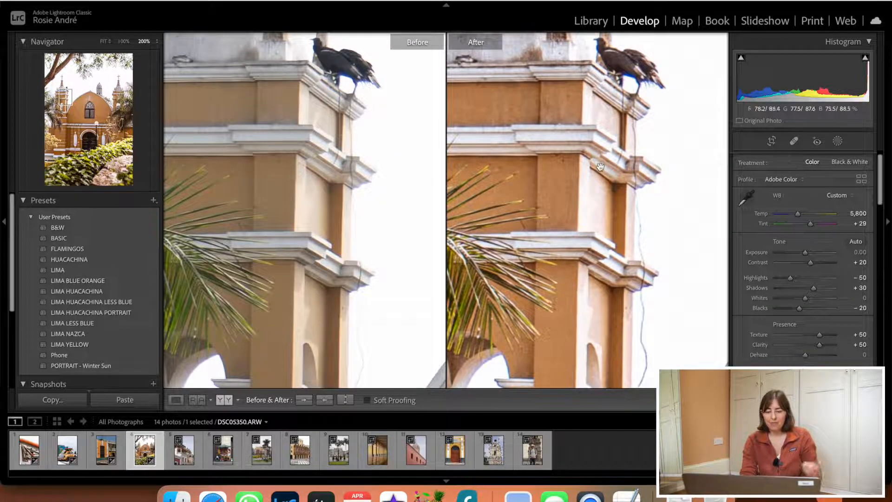
drag(600, 167, 581, 260)
drag(665, 381, 568, 99)
drag(601, 205, 594, 121)
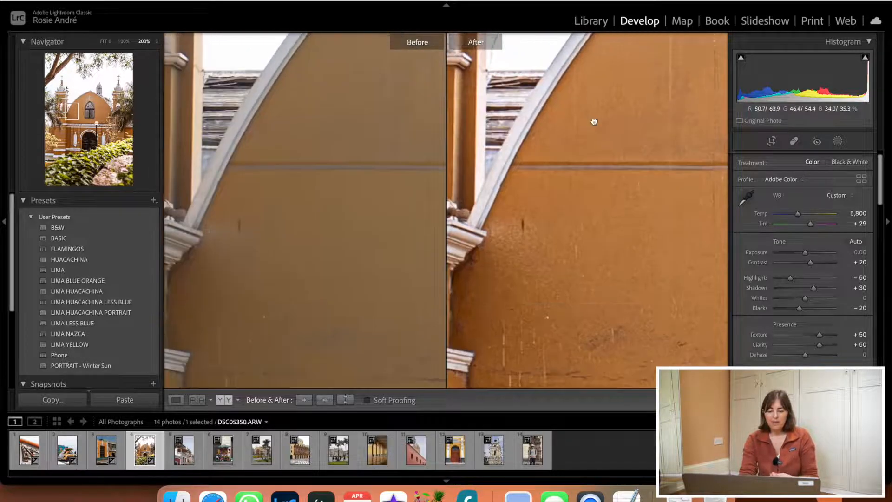
click(594, 121)
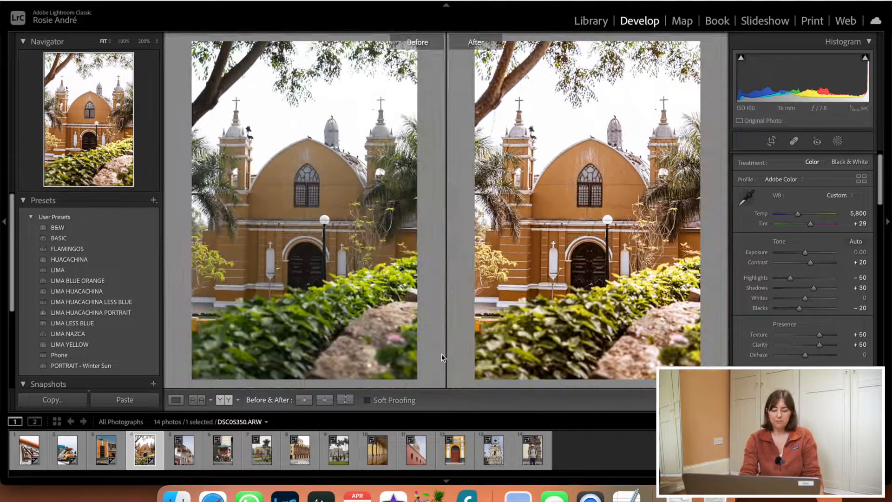
Switch to the photo of the building with wooden balconies, leave the before/after comparison and apply the LIMA HUACACHINA preset
key(Right)
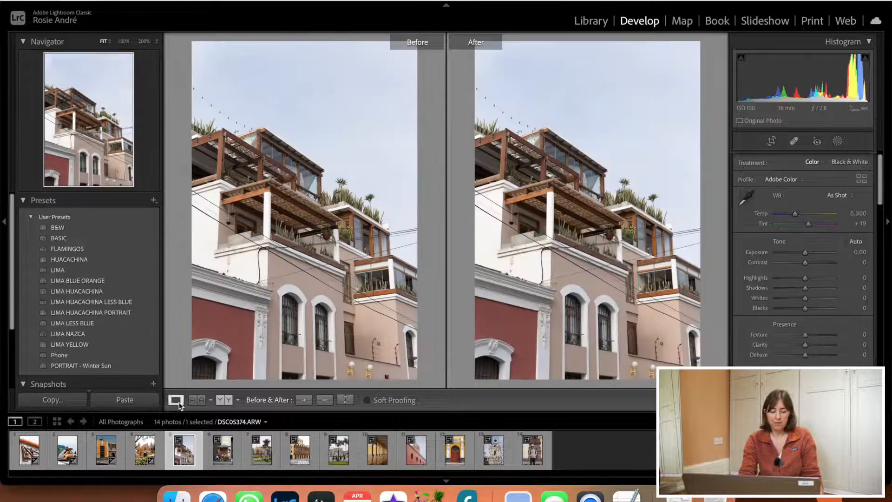
key(y)
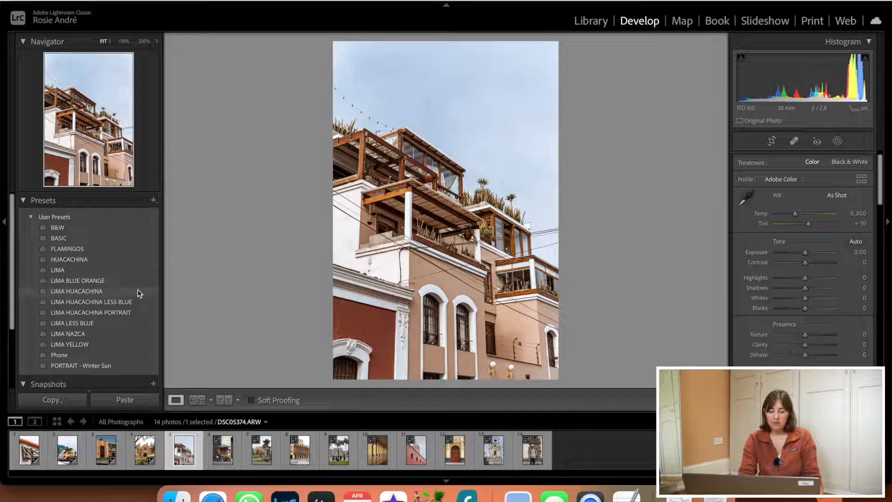
click(137, 290)
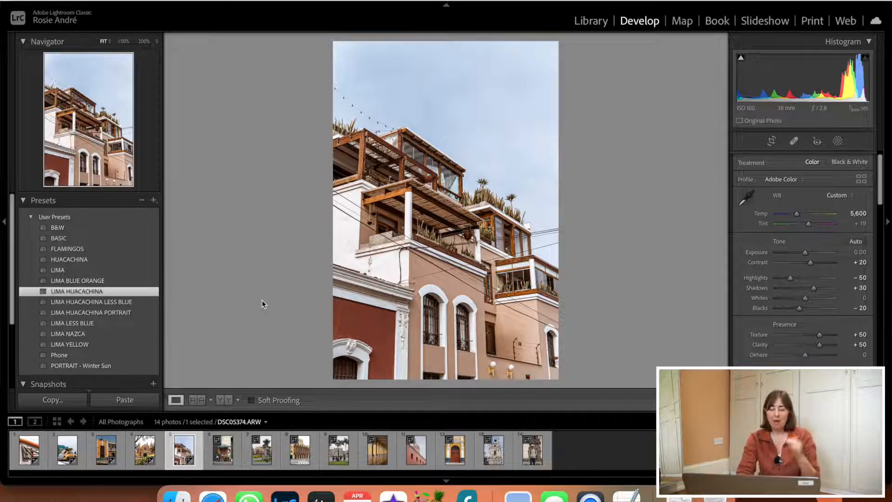
Raise the exposure of the balcony building photo to +0.40
click(760, 253)
key(plus)
key(plus)
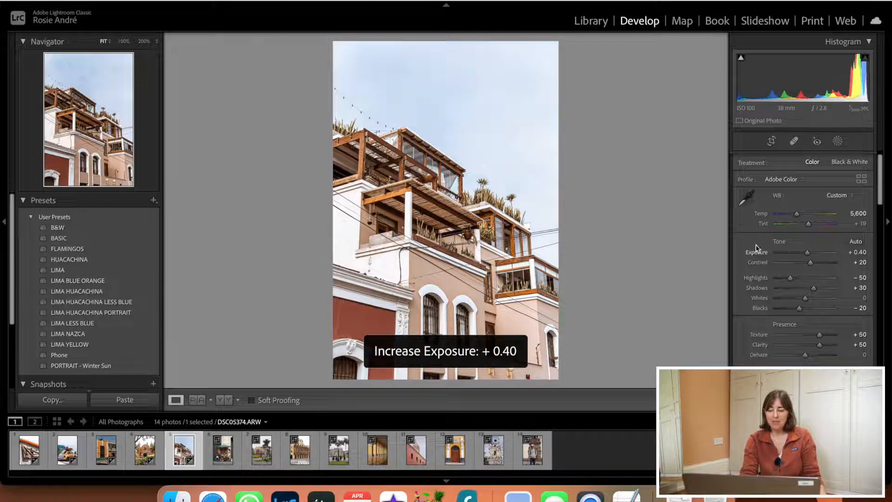
Crop the balcony building photo to the 4 x 5 / 8 x 10 aspect and compare it before and after editing
click(772, 141)
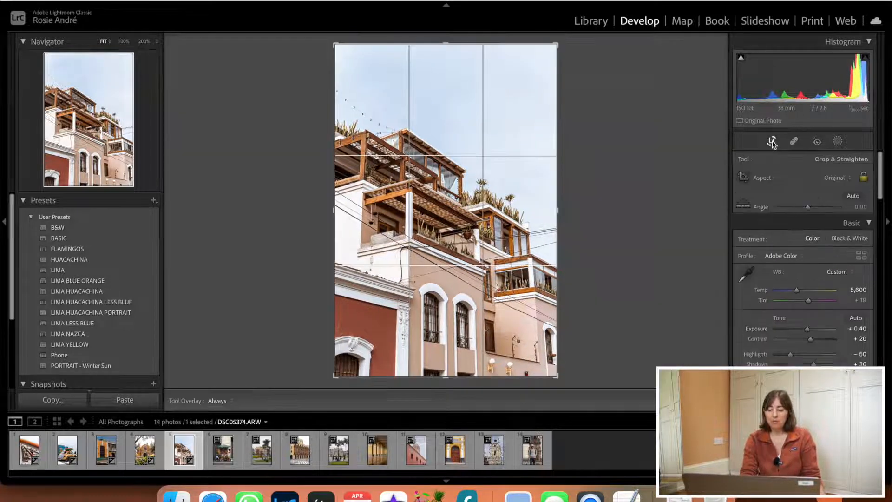
click(831, 182)
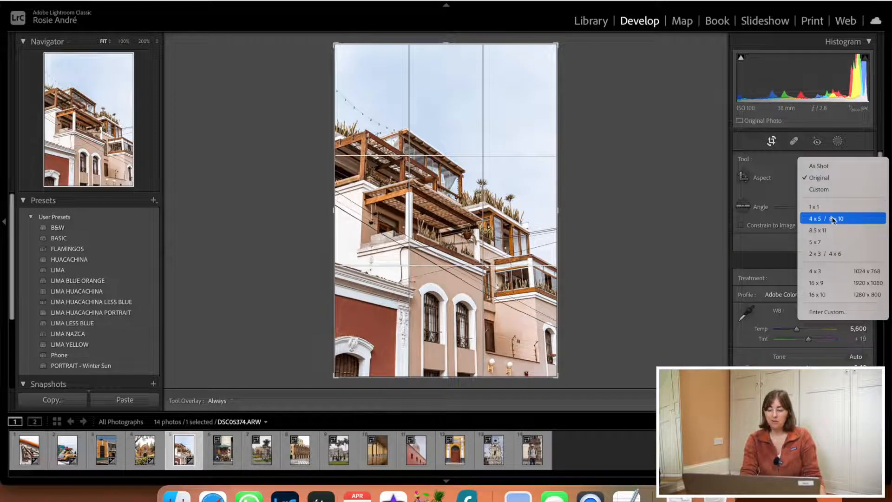
click(832, 216)
drag(507, 265, 507, 242)
key(Return)
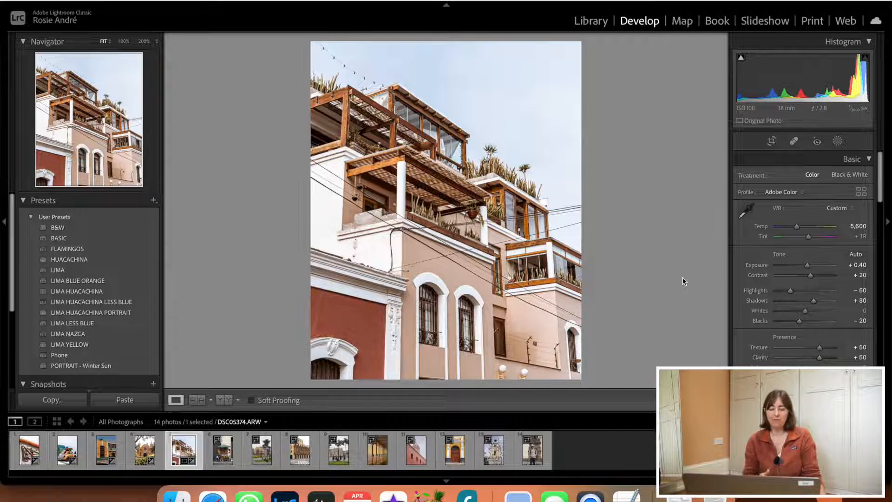
click(224, 399)
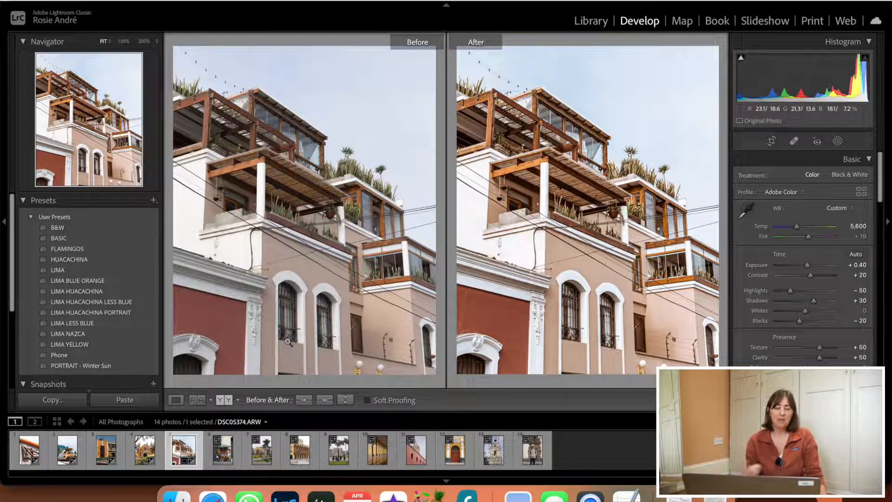
click(175, 400)
Apply the LIMA preset to the street snack stall photo and to the following plaza photo with palm trees
key(Right)
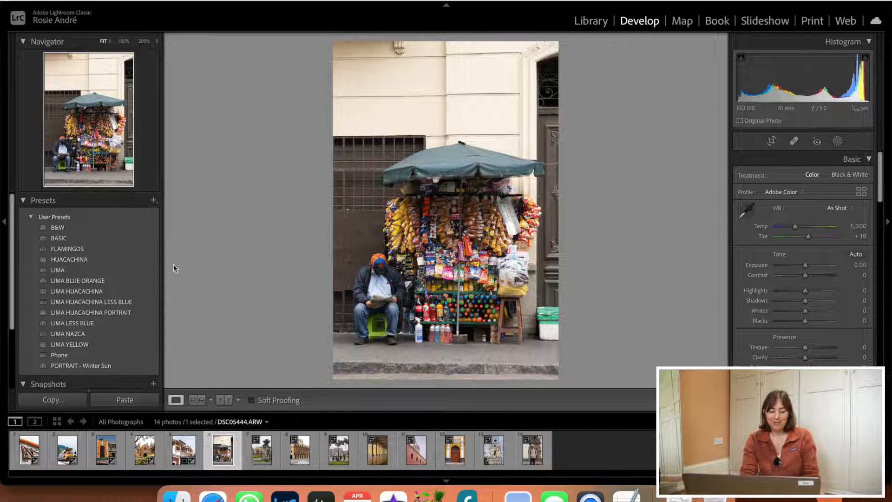
click(138, 273)
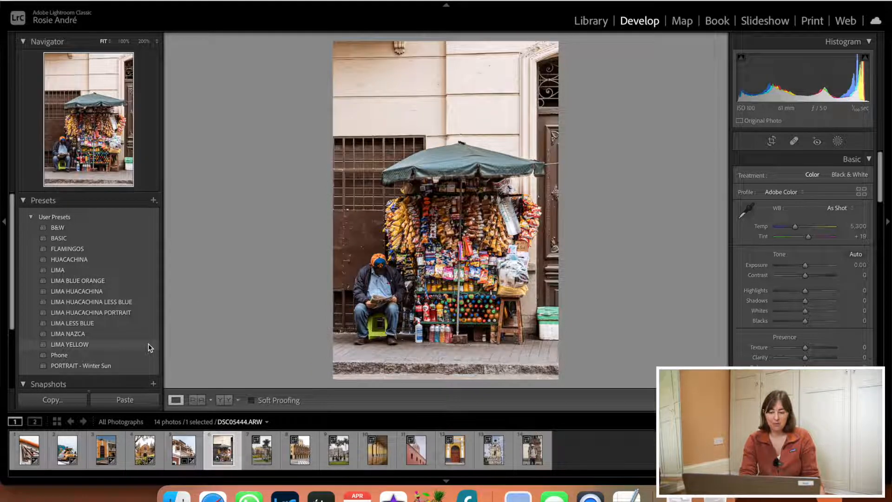
click(137, 273)
key(Right)
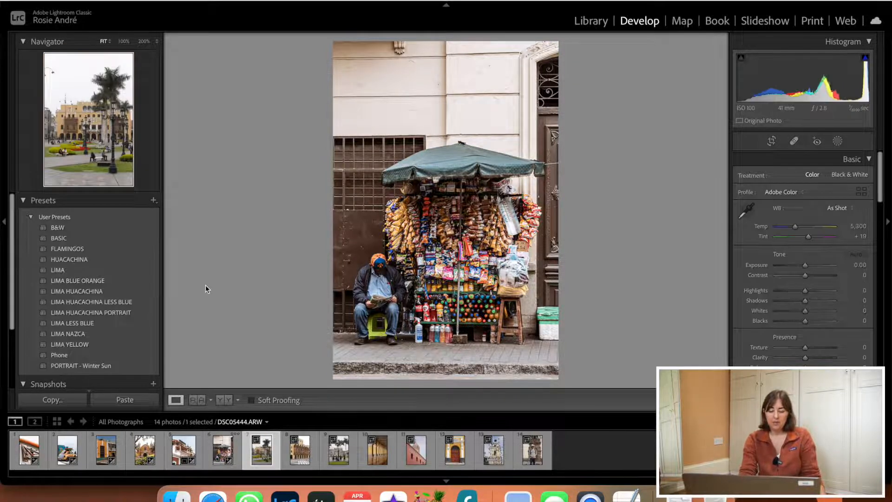
click(133, 269)
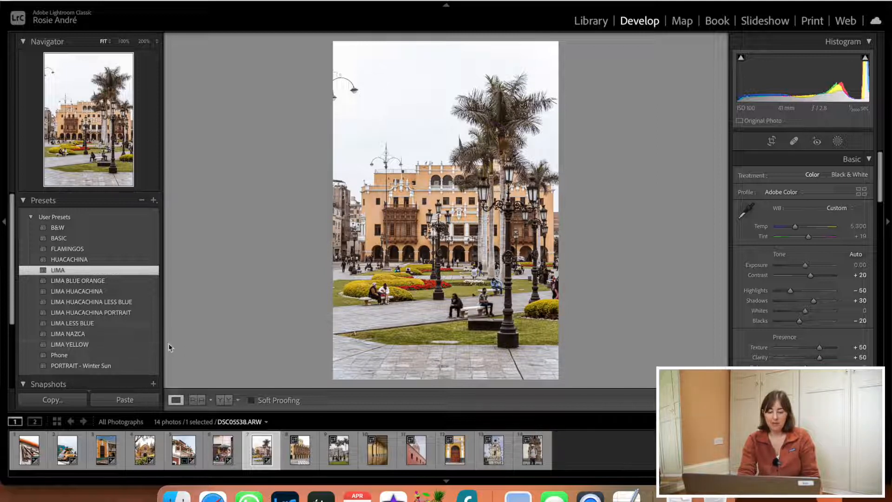
Inspect the yellow building in the plaza photo up close and apply the LIMA YELLOW preset to the photo
click(389, 185)
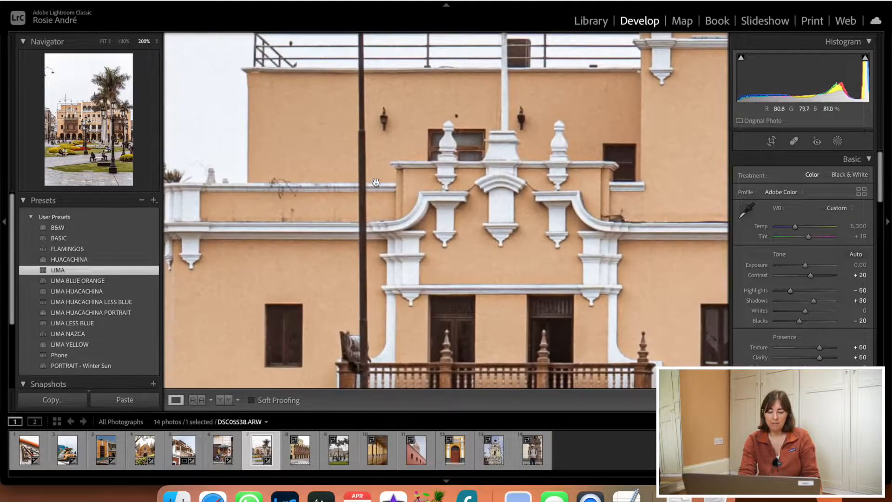
key(super+minus)
drag(473, 231, 437, 194)
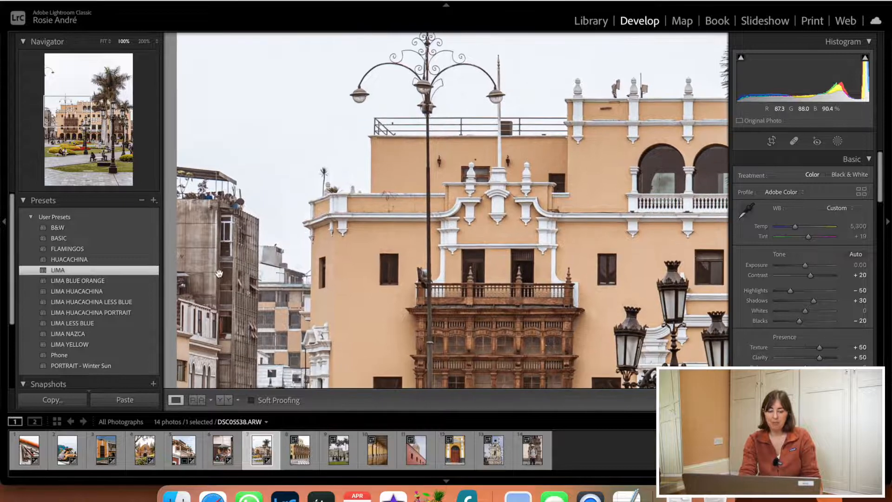
click(144, 345)
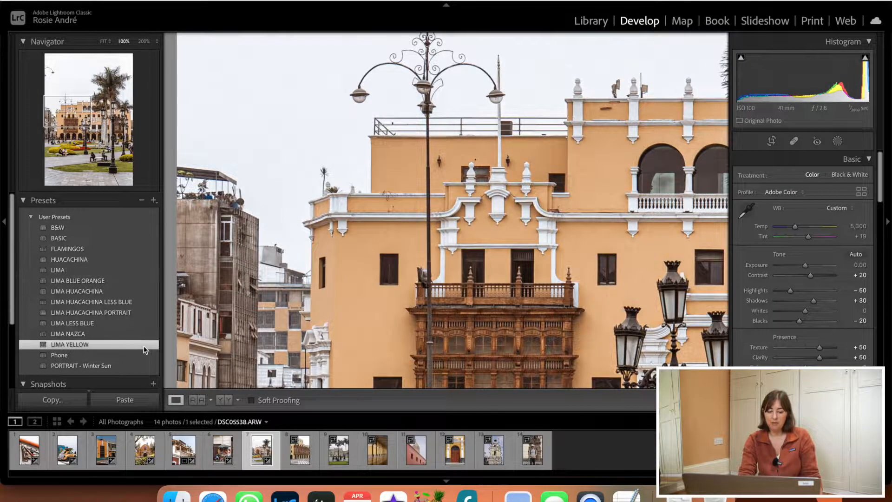
click(297, 259)
Open the following photo of the corner building with the long wooden balcony, apply the LIMA preset and compare it before and after
key(Right)
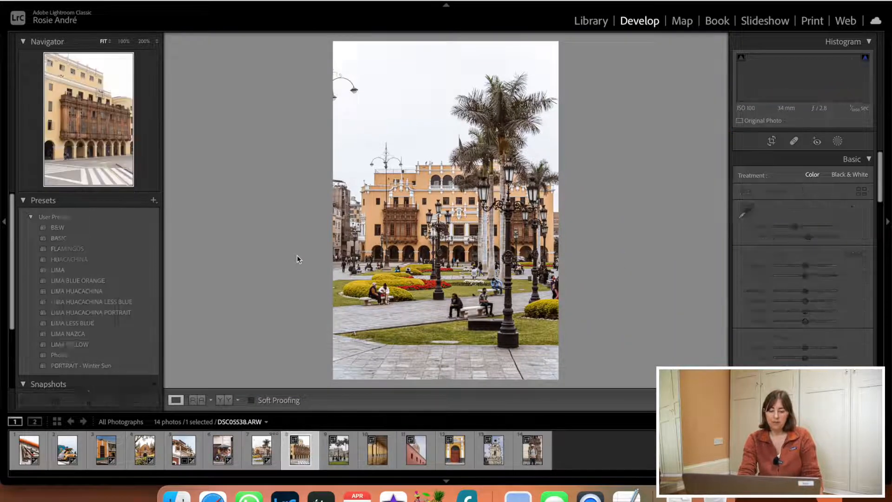
click(143, 271)
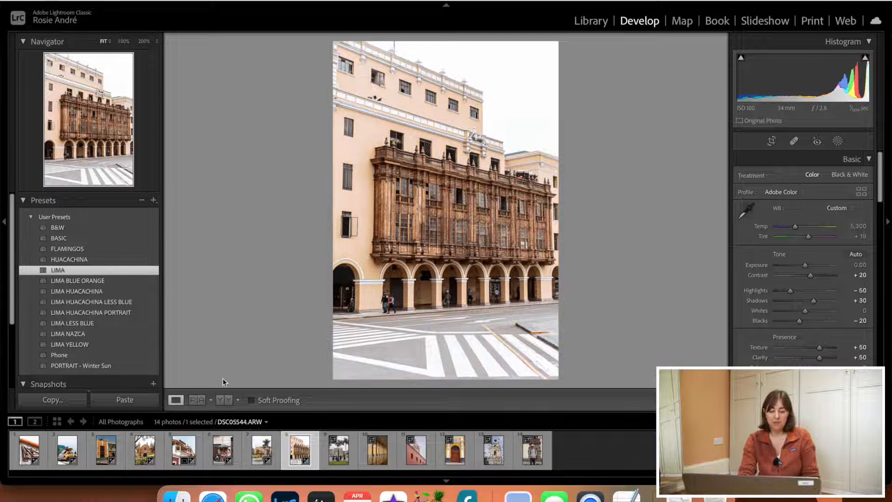
click(220, 401)
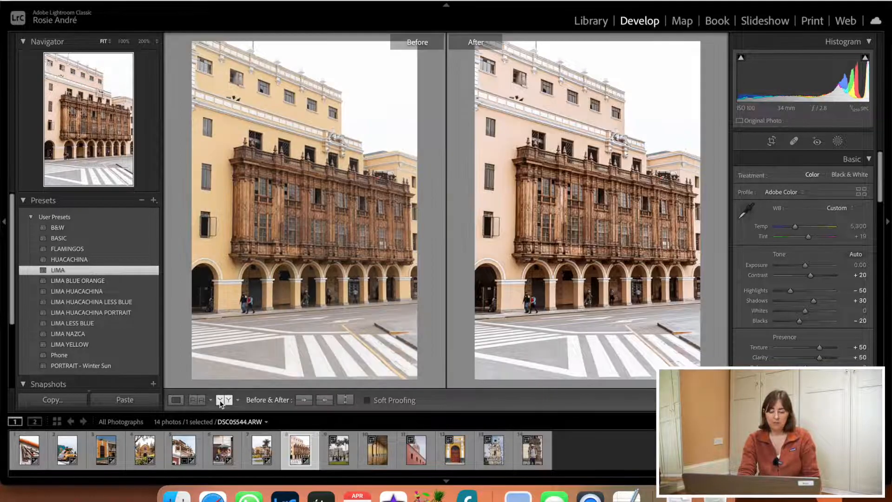
click(180, 400)
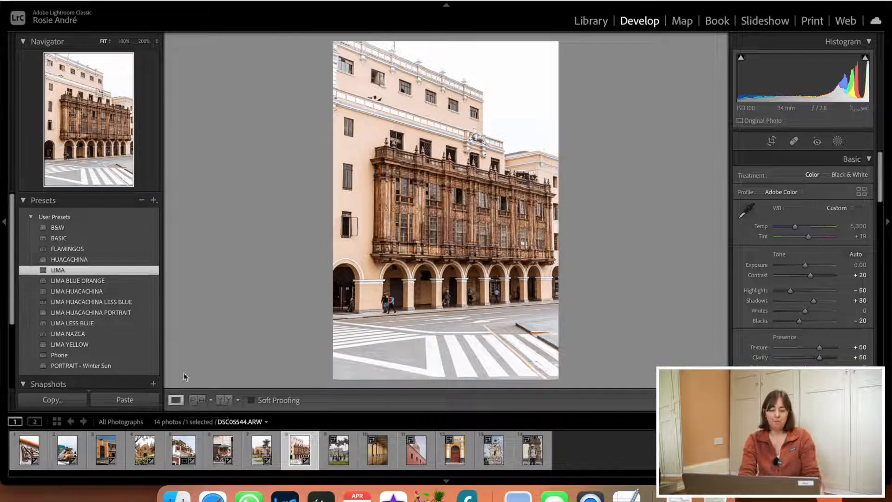
Apply LIMA YELLOW to the corner building photo and set orange saturation to +72, yellow saturation to +77 and yellow hue to -14
click(156, 344)
scroll(813, 314, down, 8)
scroll(813, 315, down, 1)
drag(821, 249, 835, 258)
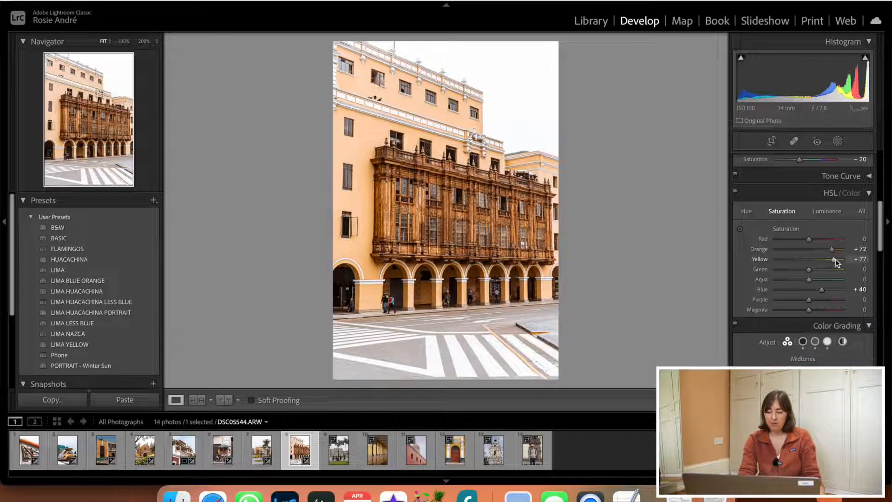
click(745, 215)
mouse_move(808, 258)
mouse_down()
mouse_move(793, 258)
mouse_move(812, 259)
mouse_move(804, 260)
mouse_up()
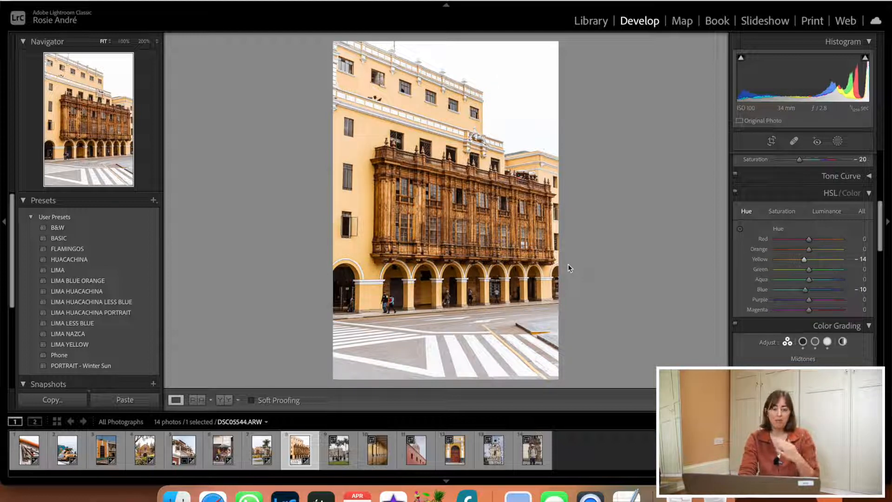
Move on to the photo of the police officers, inspect it up close and apply the LIMA preset
key(Right)
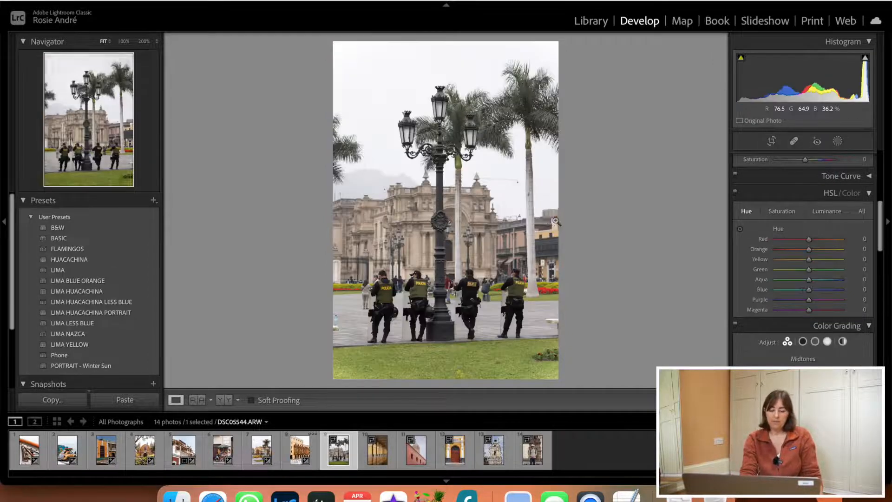
click(429, 289)
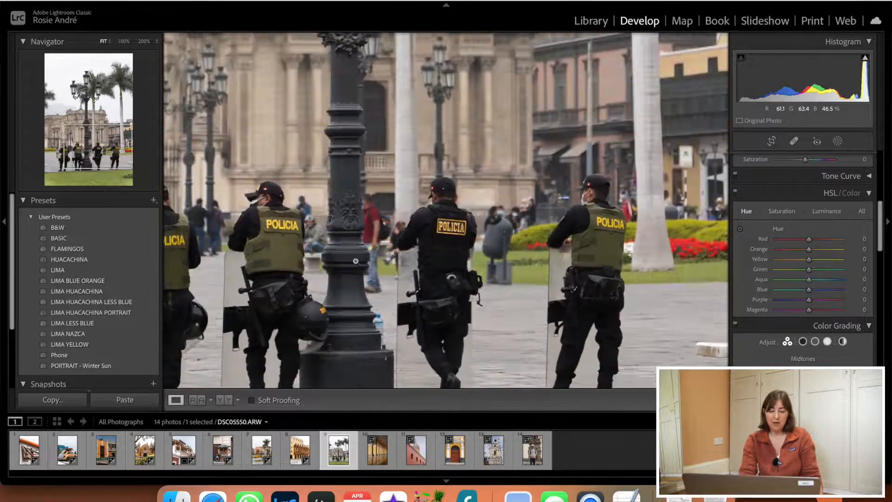
click(356, 261)
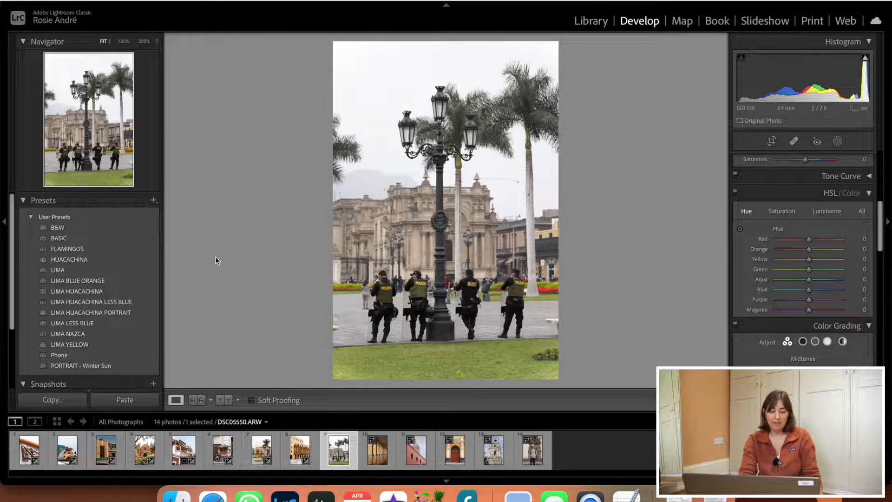
click(122, 271)
click(122, 271)
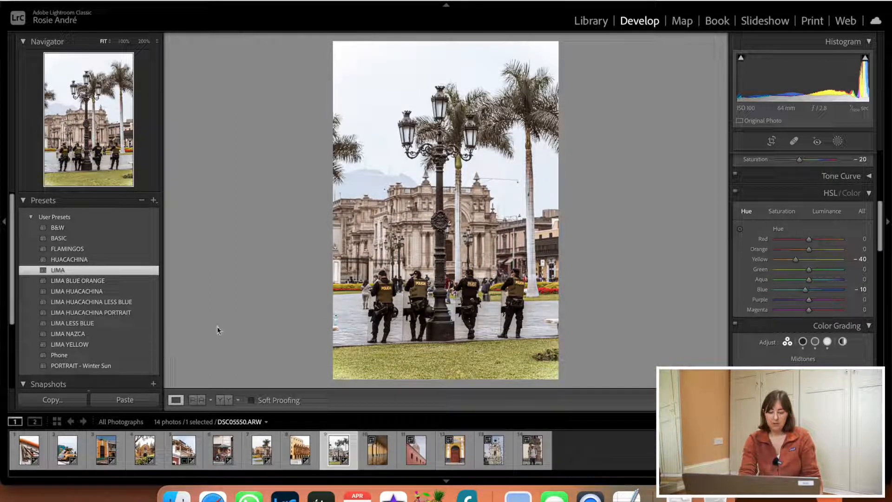
Compare the LIMA preset before and after on the yellow arcade photo and replace it with LIMA YELLOW
key(Right)
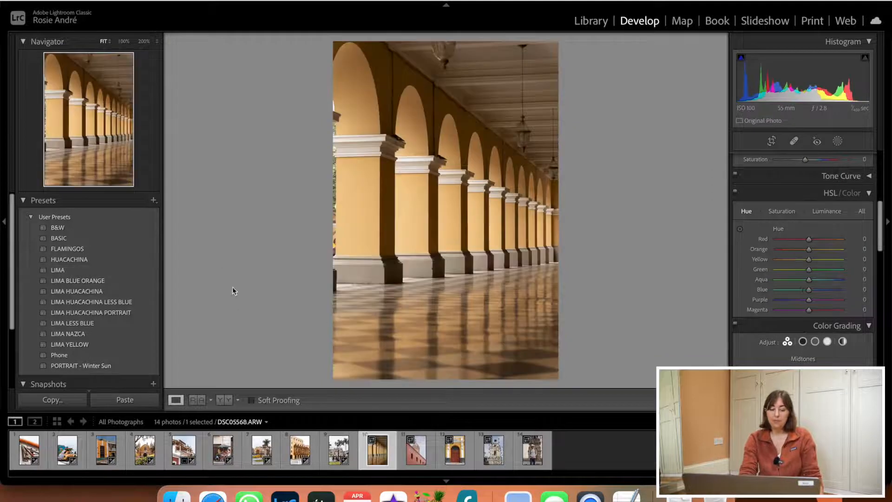
click(135, 273)
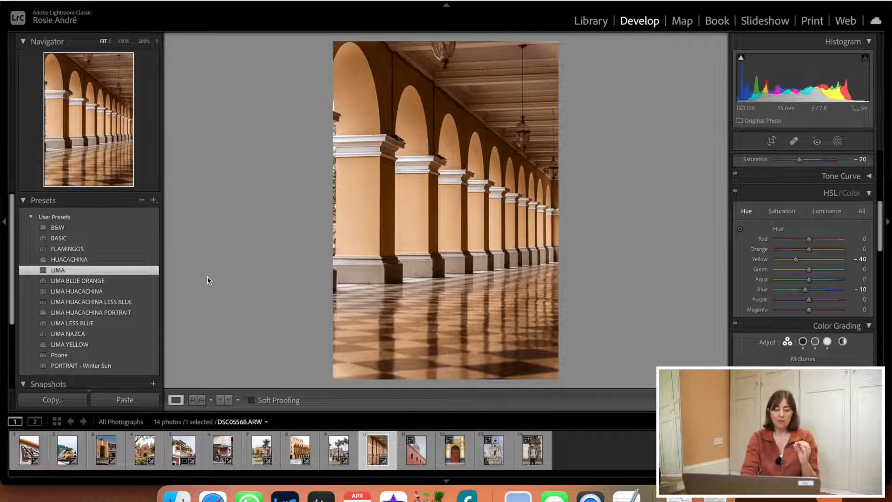
click(223, 400)
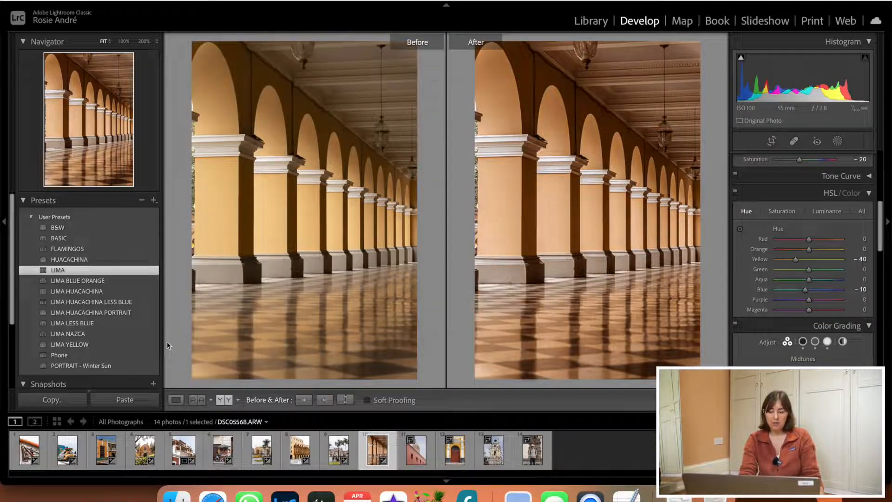
click(149, 344)
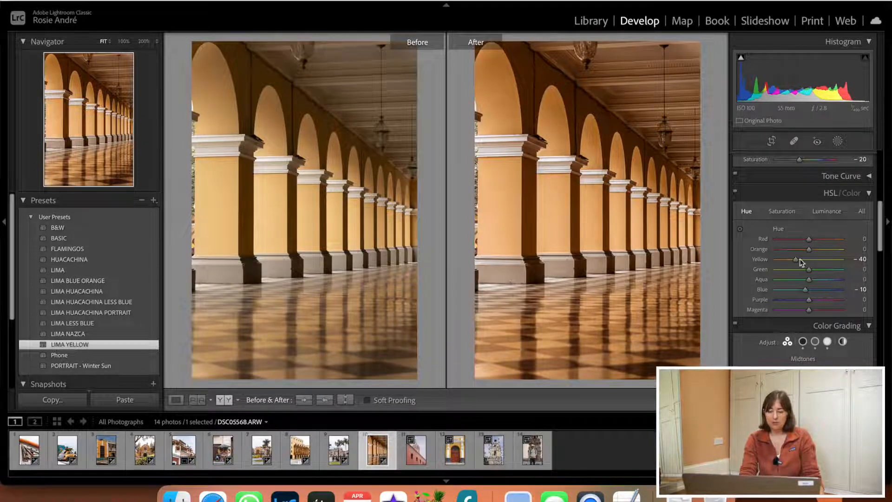
Shift the arcade photo's yellow hue back toward neutral and raise its yellow saturation to +73
drag(796, 260, 807, 262)
click(787, 211)
drag(826, 260, 834, 261)
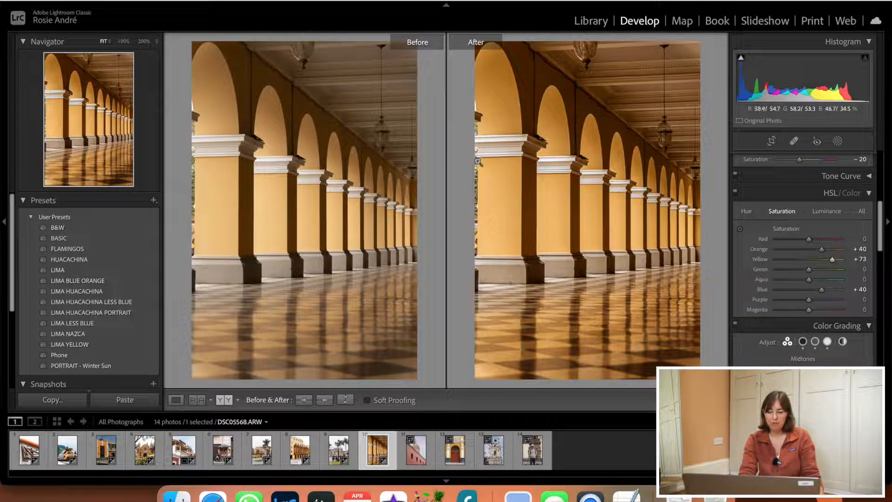
Crop the arcade photo to the 4 x 5 / 8 x 10 aspect and compare it before and after editing
click(768, 143)
click(852, 177)
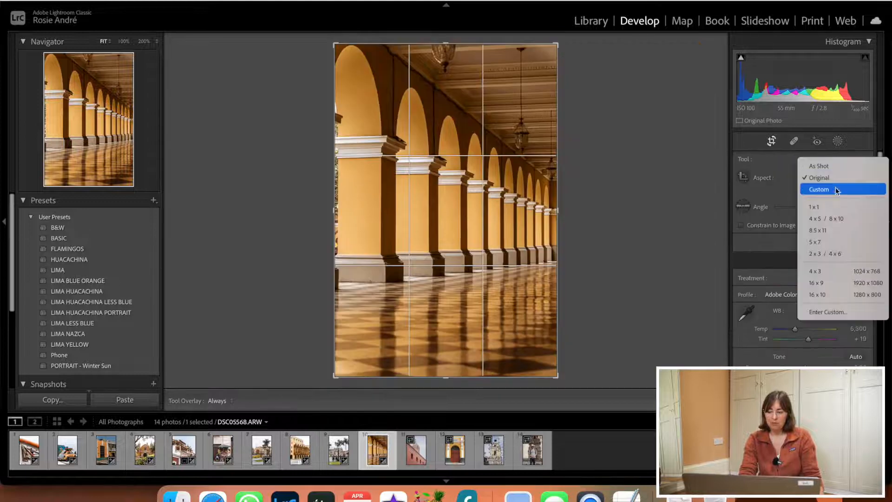
click(838, 218)
drag(333, 70, 337, 73)
drag(472, 154, 472, 156)
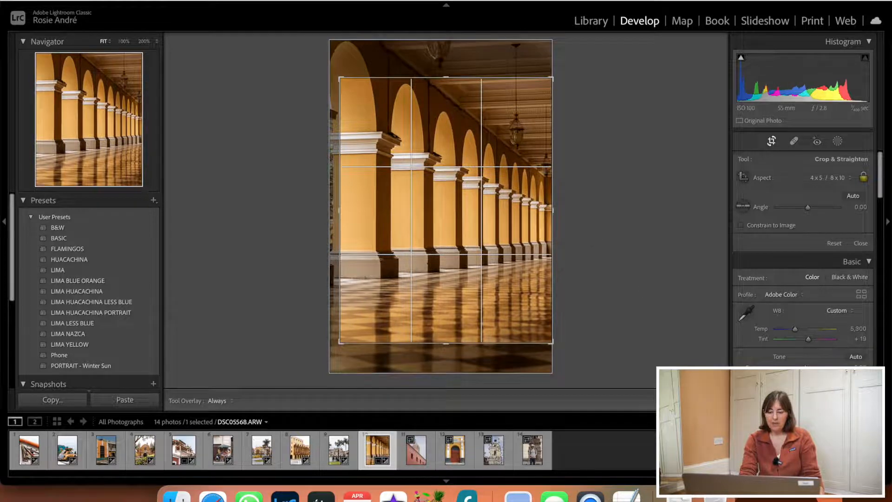
key(Return)
click(217, 403)
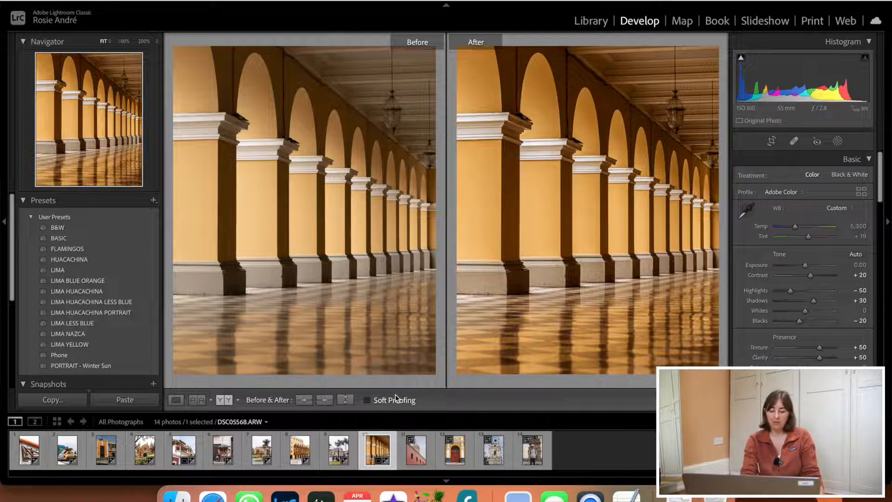
Move on to the photo of the pink wall and tower and apply the LIMA preset in the before/after comparison
key(Right)
click(175, 401)
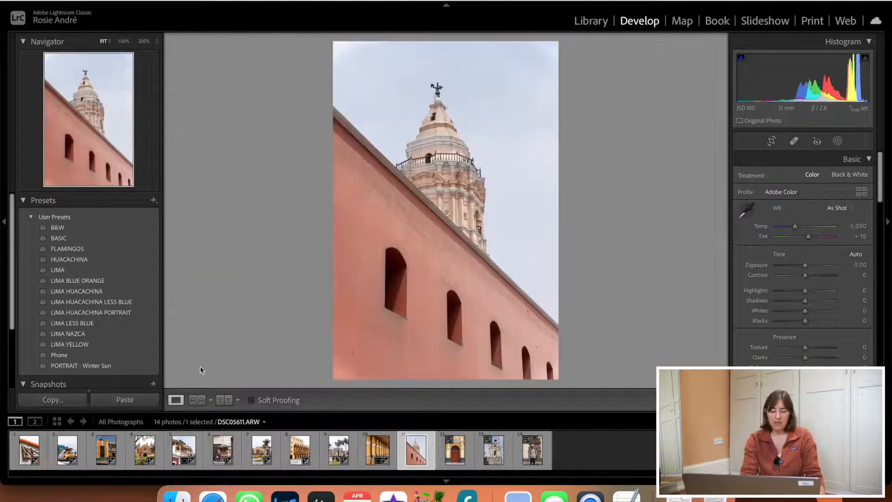
click(219, 401)
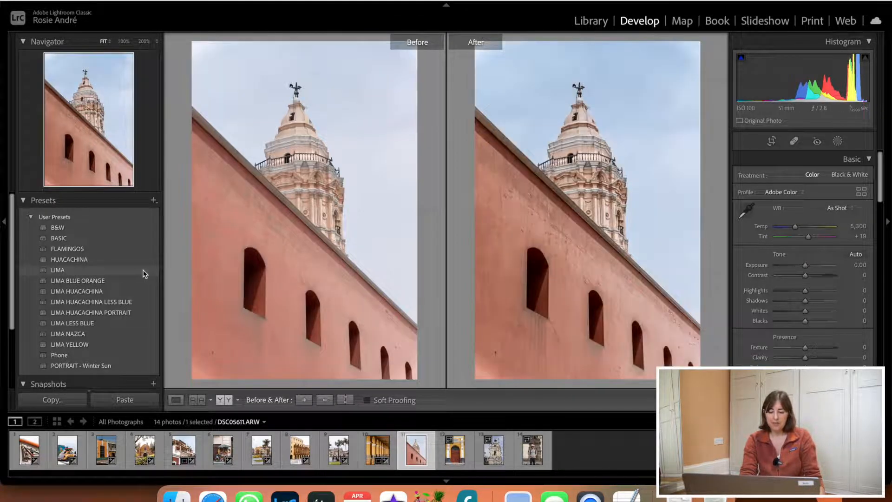
click(148, 270)
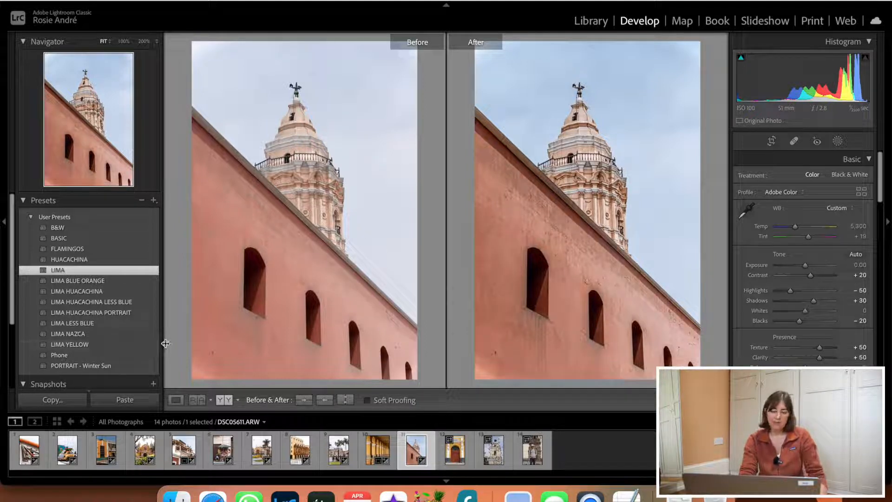
Try the LIMA preset on the photo of the yellow facade with the red door and switch it to LIMA YELLOW
key(Right)
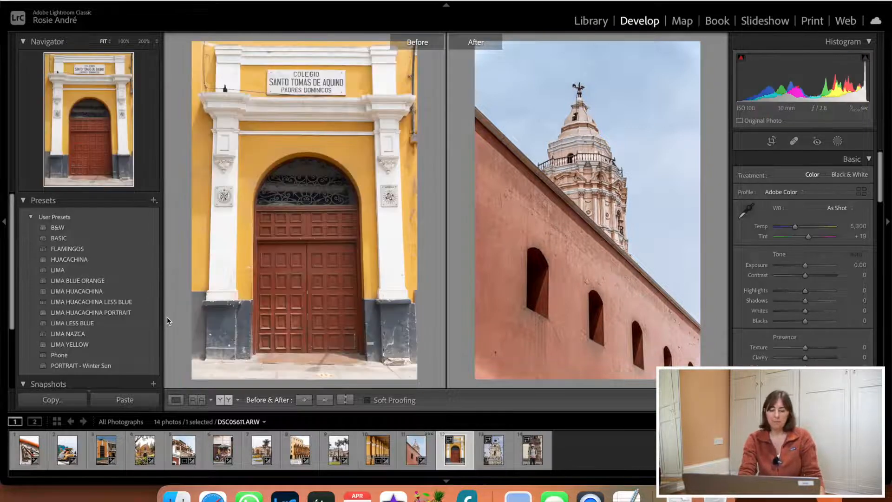
click(120, 268)
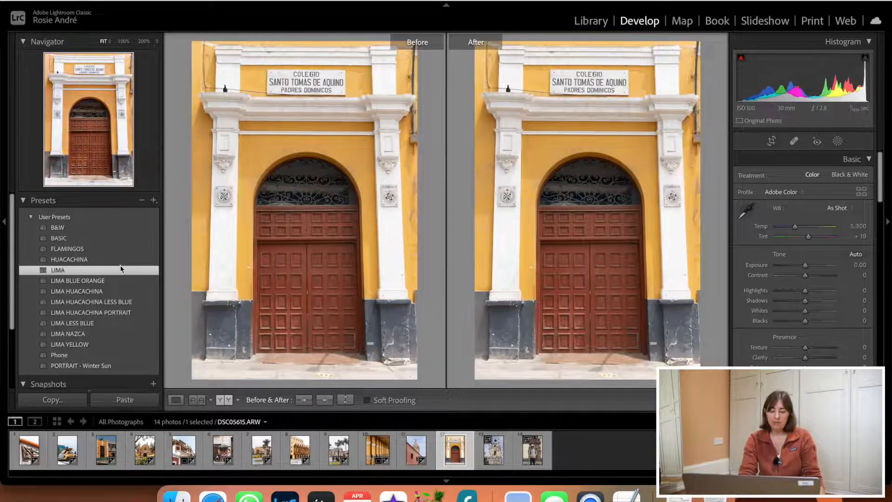
click(147, 344)
Try LIMA, LIMA HUACACHINA LESS BLUE and LIMA NAZCA on the photo of the bell tower with pigeons, and settle on LIMA
key(Right)
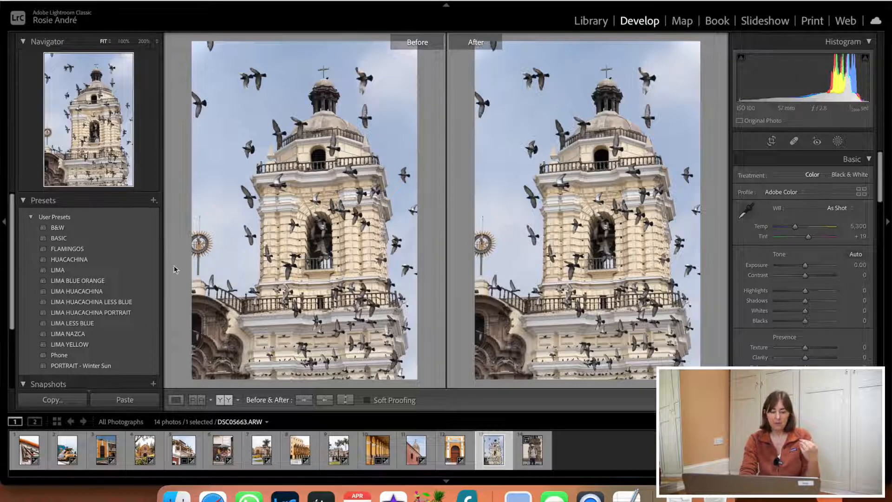
click(137, 269)
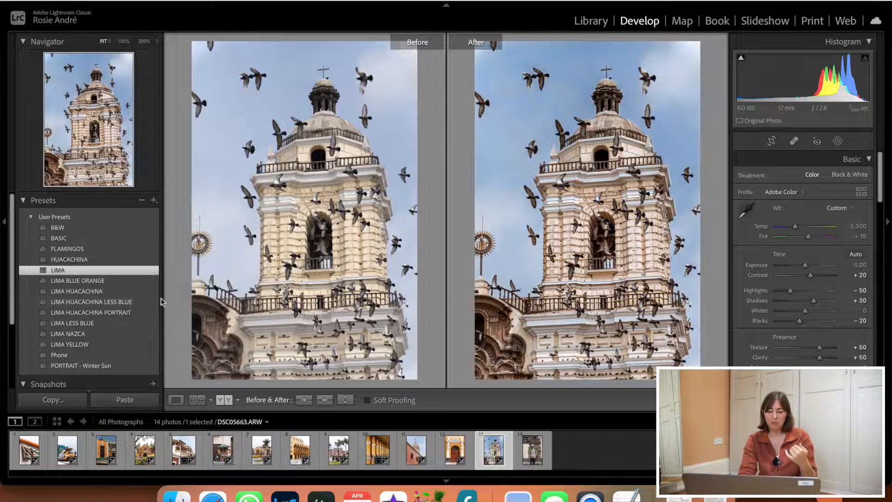
click(155, 298)
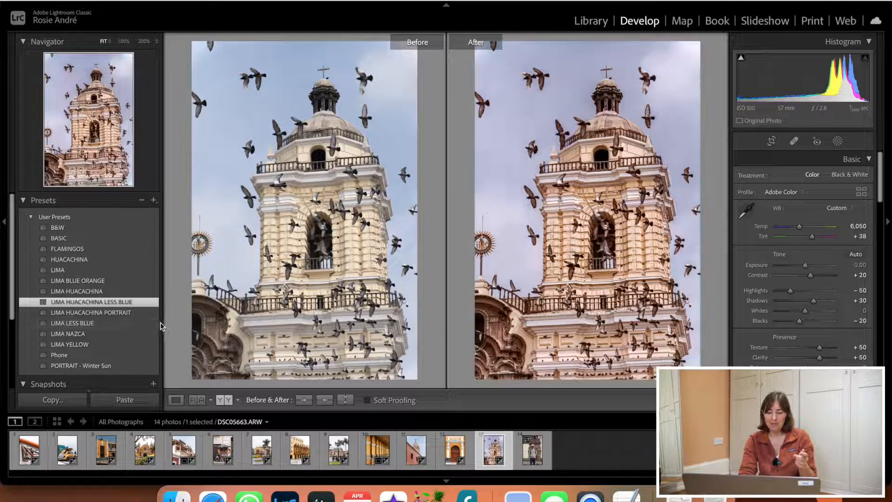
click(124, 334)
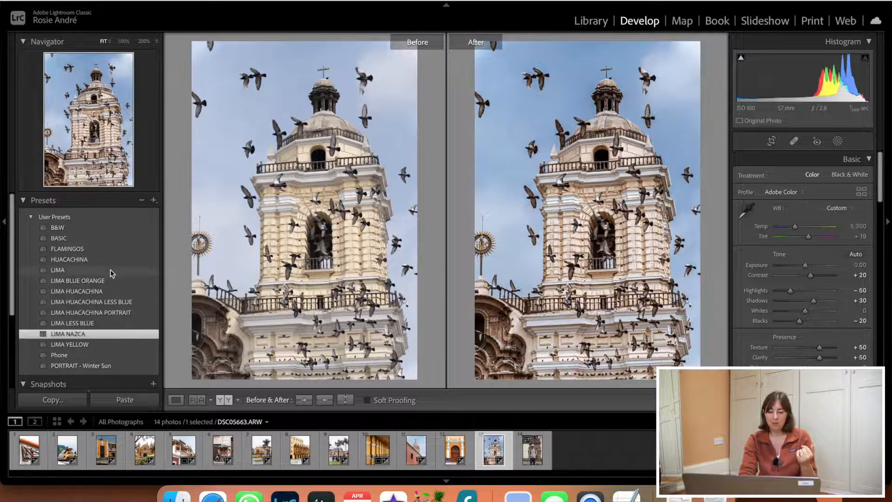
click(157, 272)
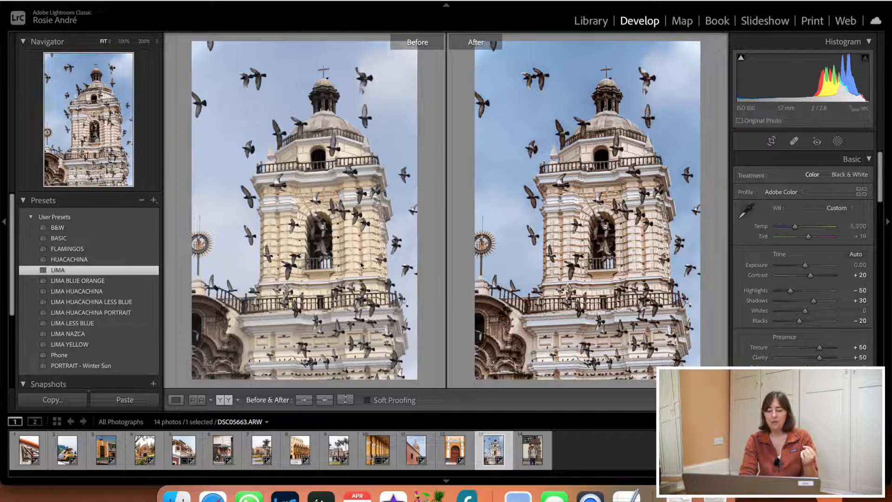
Raise the exposure of the bell tower photo to +0.30
click(757, 264)
key(plus)
key(plus)
key(plus)
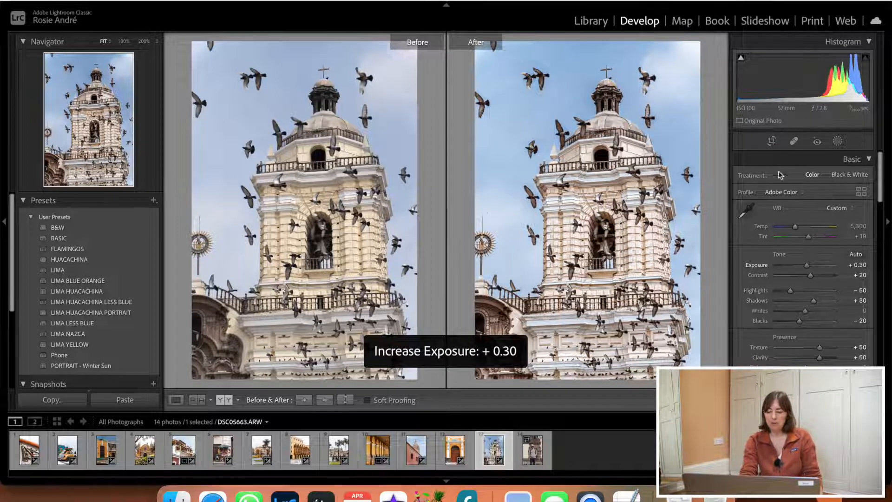
Crop the bell tower photo to the 4 x 5 / 8 x 10 aspect and compare it before and after editing
click(771, 141)
click(826, 179)
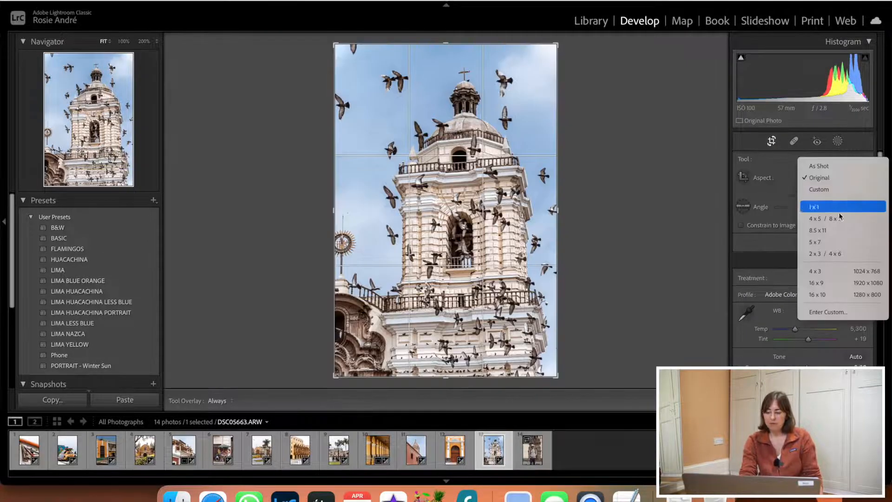
click(839, 219)
drag(350, 72, 353, 73)
drag(472, 177, 472, 229)
key(Return)
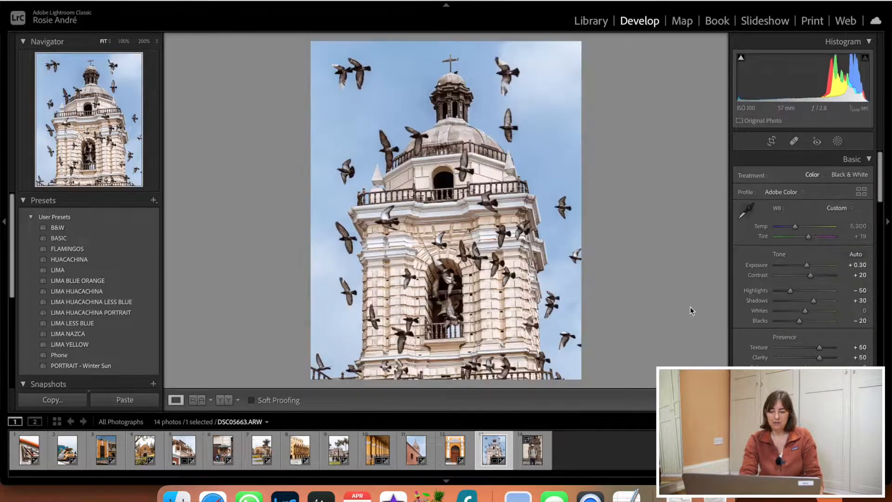
click(223, 398)
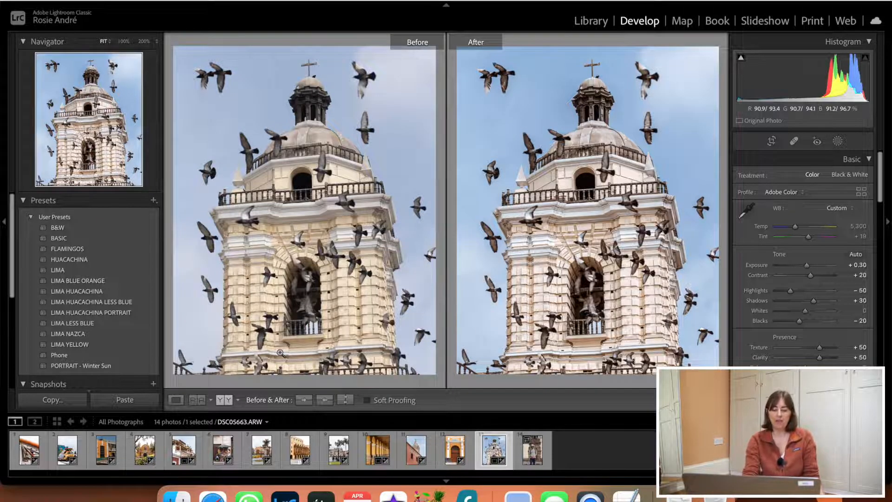
Return to the single-photo view and apply the LIMA preset to the next photo, the portrait of the man in a face mask
click(175, 400)
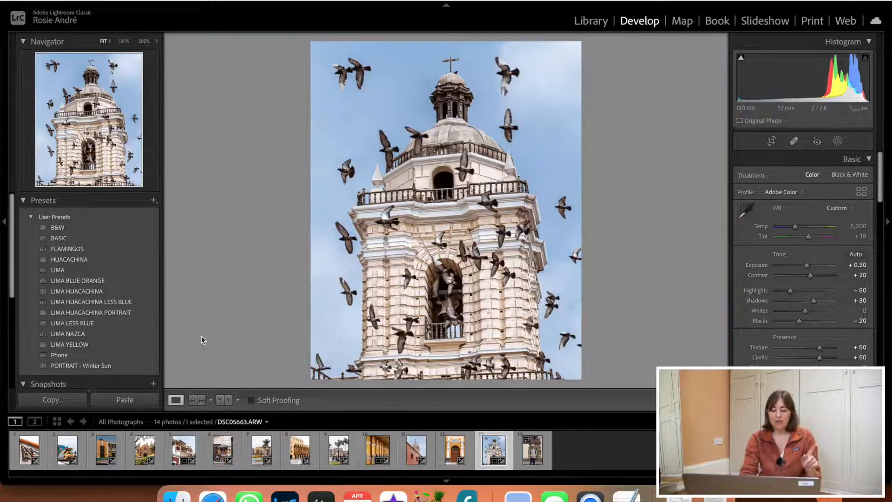
key(Right)
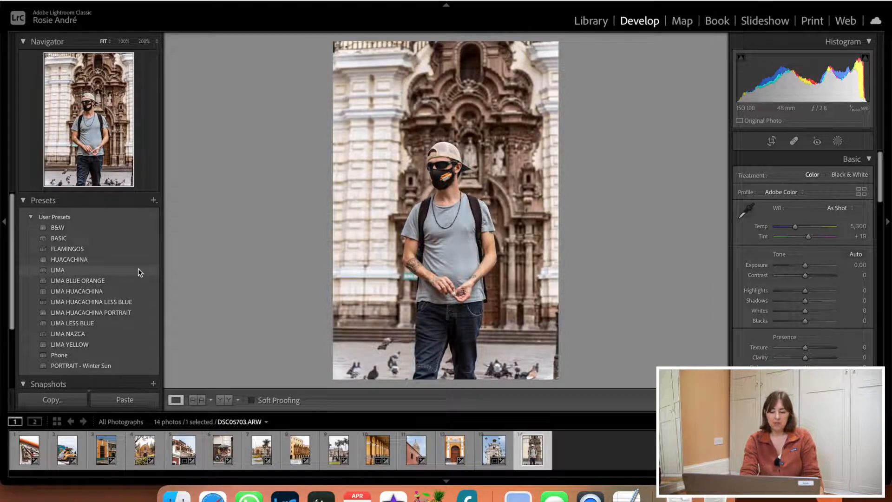
click(138, 271)
Examine the man's face, mask, arms and clothing close up to judge the LIMA preset on the portrait
click(440, 170)
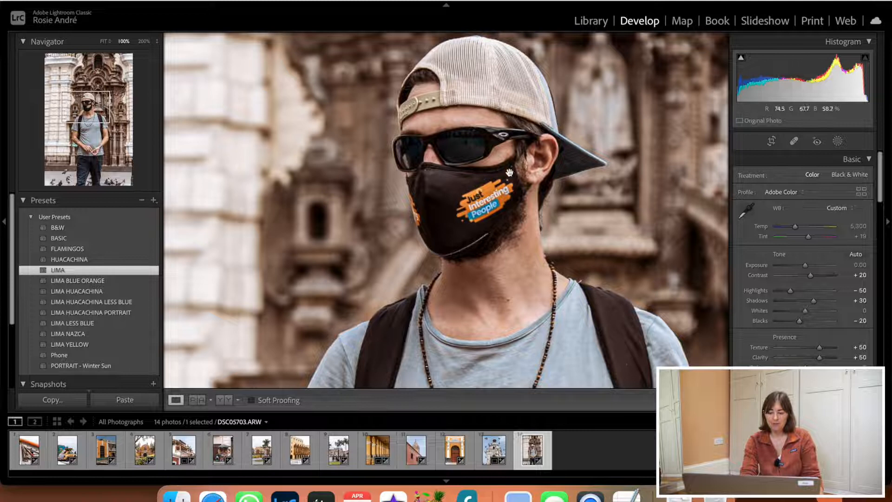
click(471, 229)
click(419, 277)
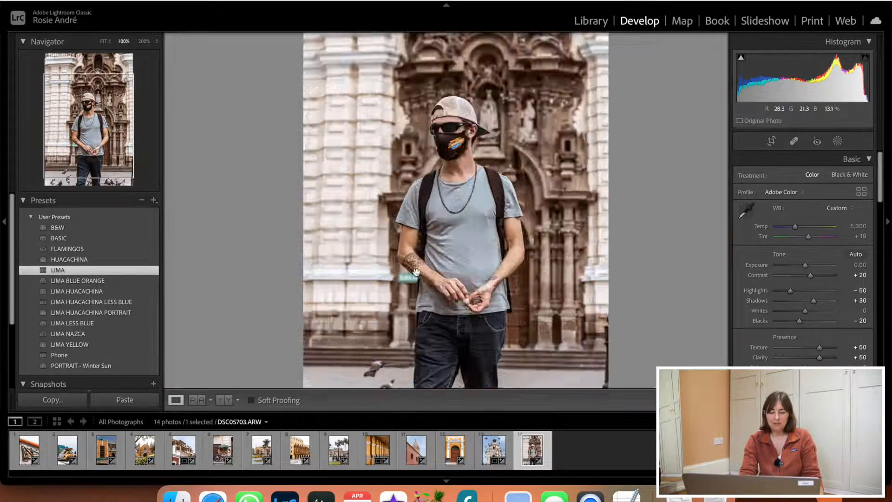
drag(543, 241, 408, 274)
drag(442, 135, 471, 323)
drag(459, 207, 476, 296)
click(266, 264)
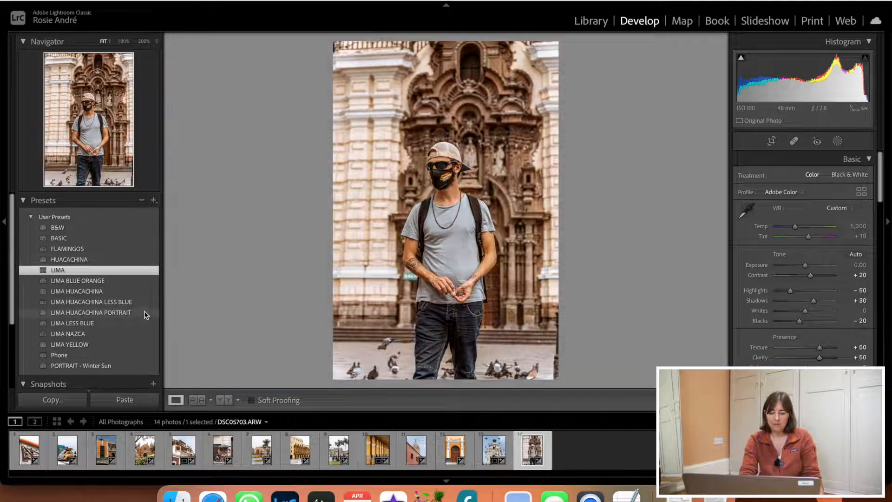
click(457, 177)
click(458, 177)
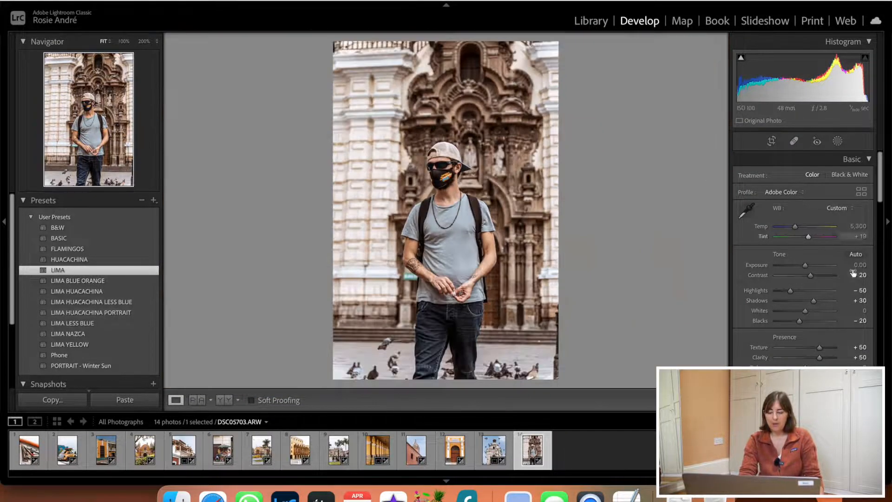
Reduce both Texture and Clarity of the portrait to +10 and check the face up close
scroll(818, 330, down, 3)
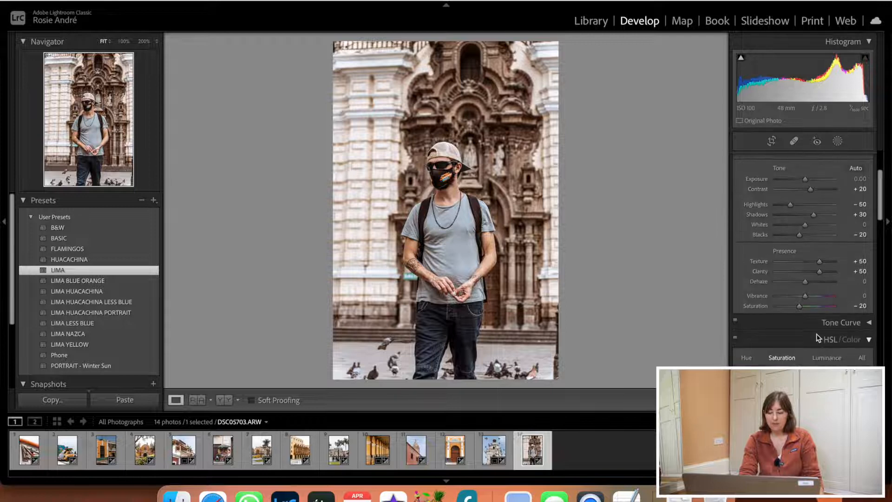
double_click(820, 272)
double_click(818, 262)
drag(806, 261, 809, 272)
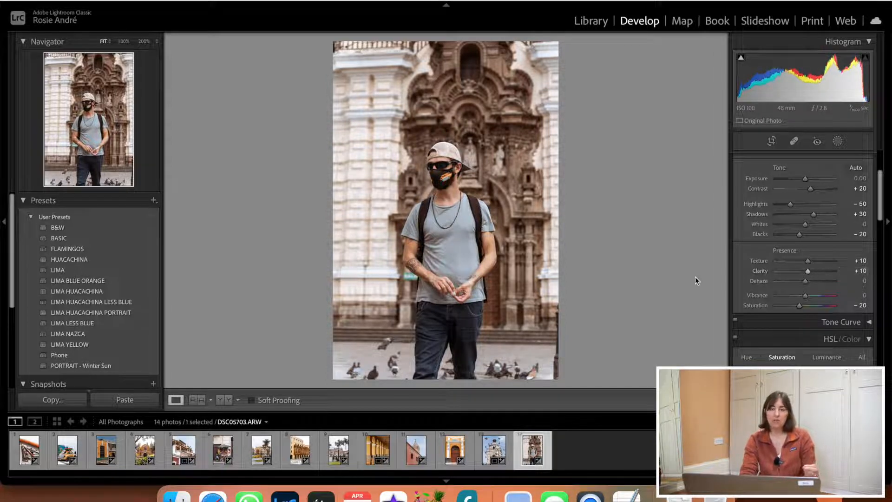
click(439, 176)
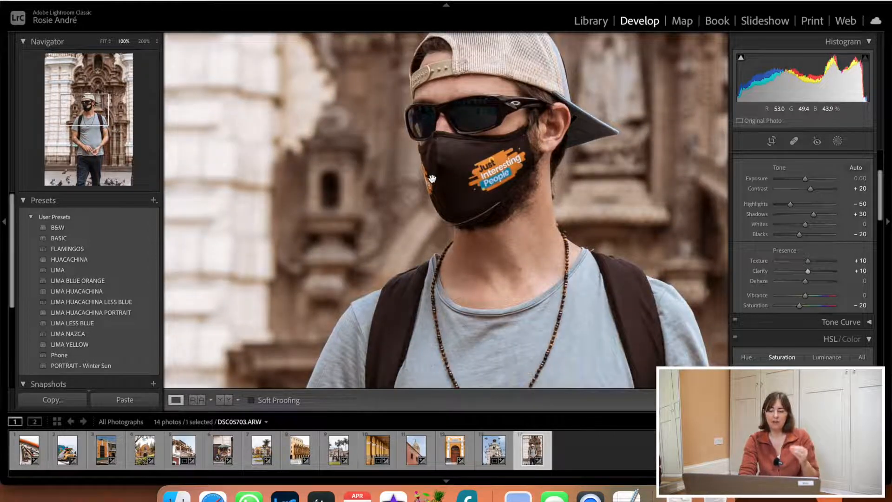
click(464, 172)
Try a contrast of +73 on the portrait, check the face up close, and settle on +13
scroll(824, 196, up, 2)
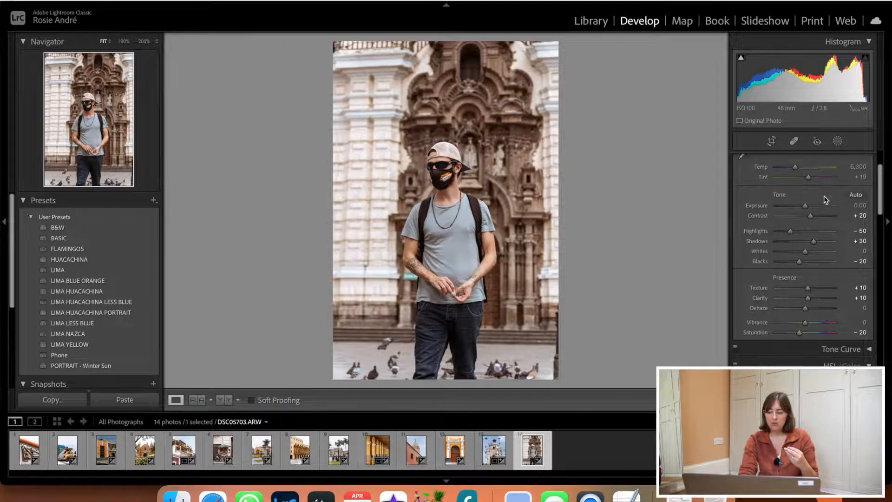
drag(811, 216, 827, 217)
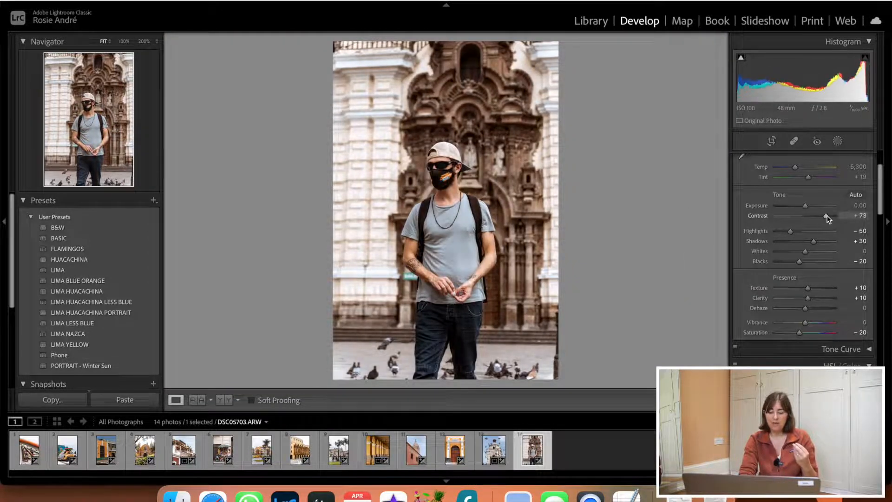
click(462, 157)
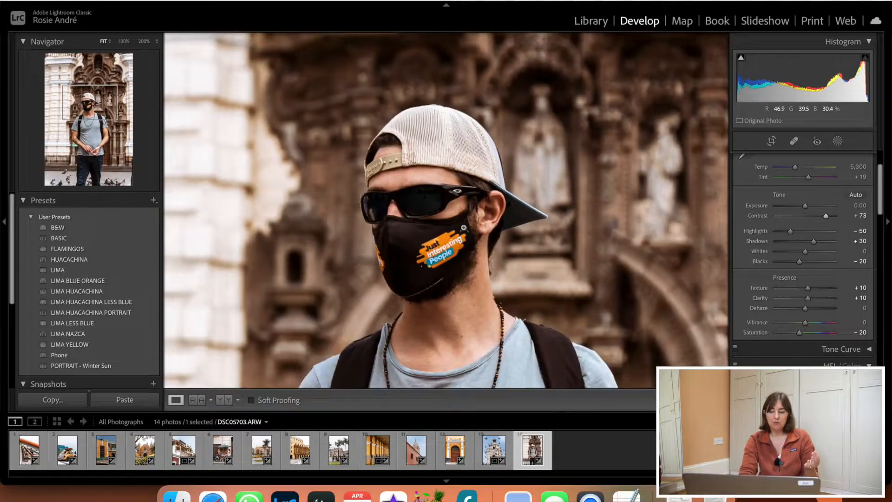
click(464, 228)
mouse_move(826, 216)
mouse_down()
mouse_move(799, 217)
mouse_move(810, 217)
mouse_up()
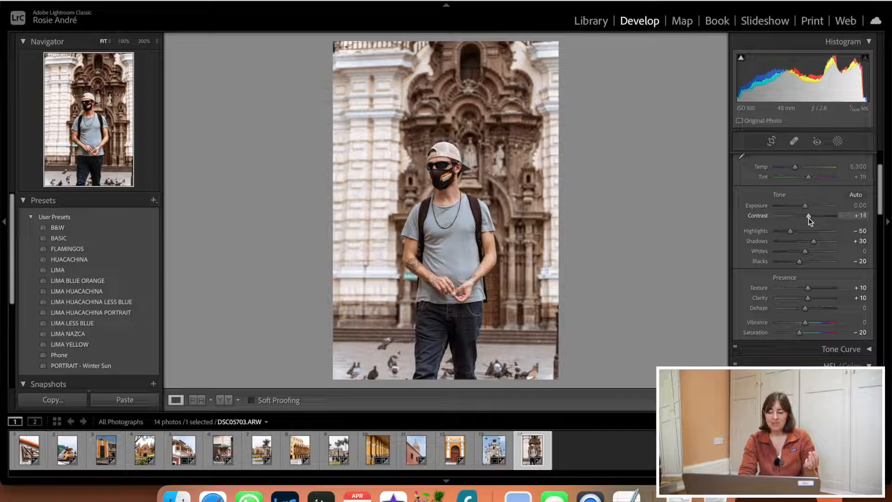
Review the portrait's color, sharpening, noise reduction and effects settings, and inspect the man's face and upper body up close
scroll(827, 288, down, 10)
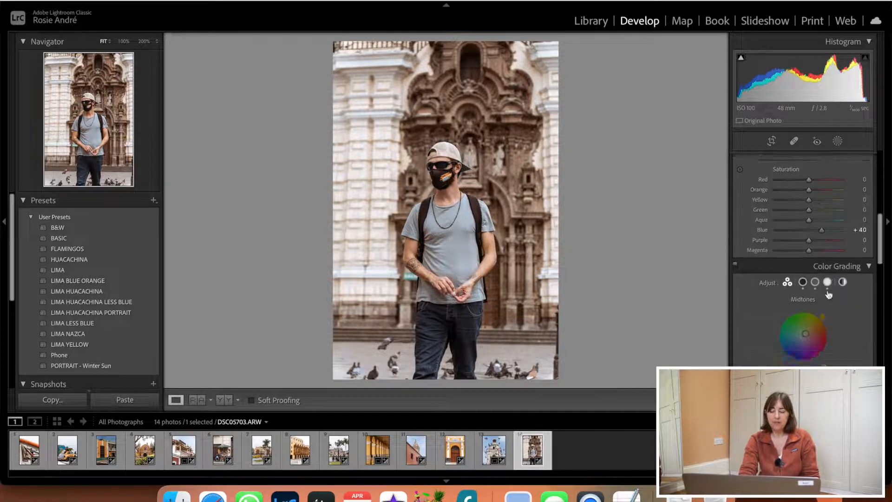
scroll(828, 294, down, 10)
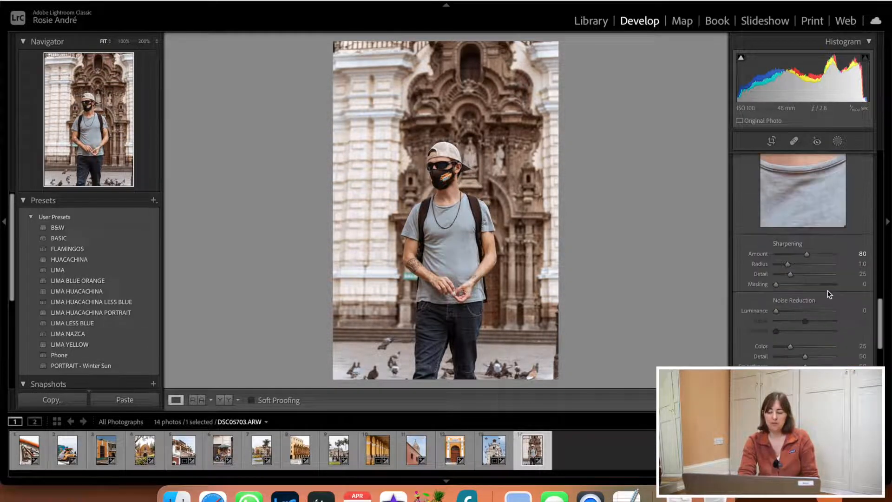
scroll(829, 293, down, 5)
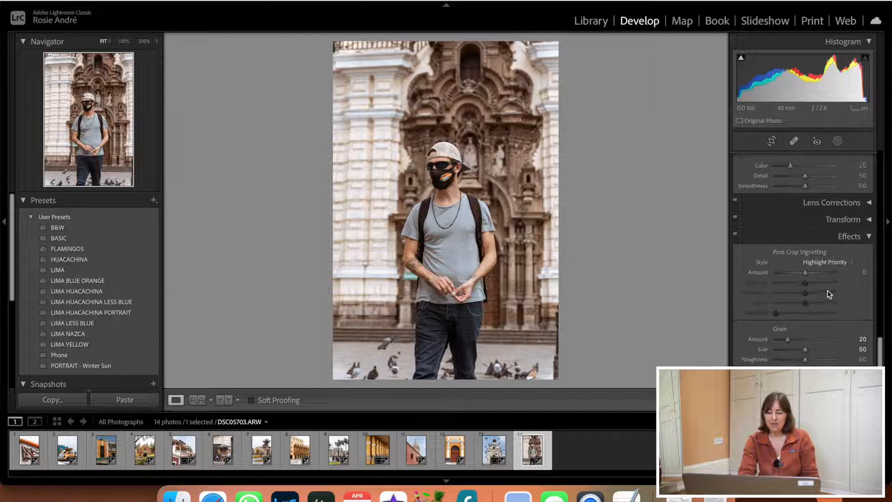
scroll(828, 292, up, 20)
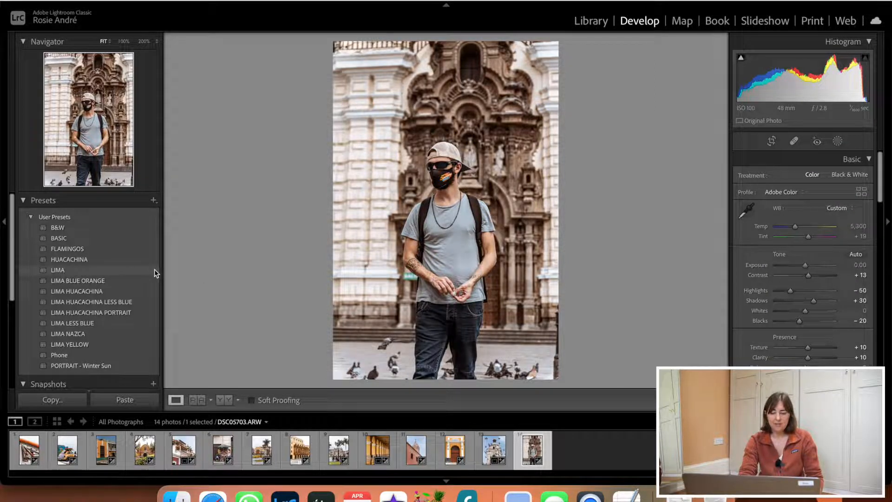
click(414, 171)
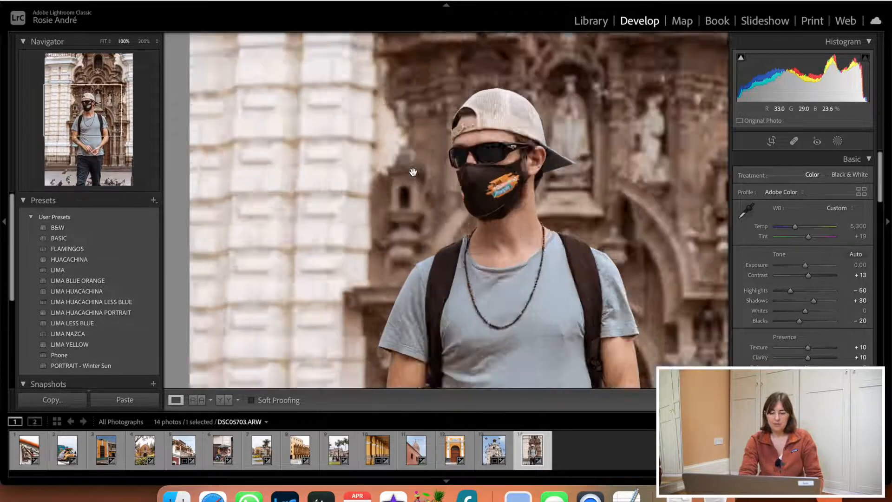
key(super+minus)
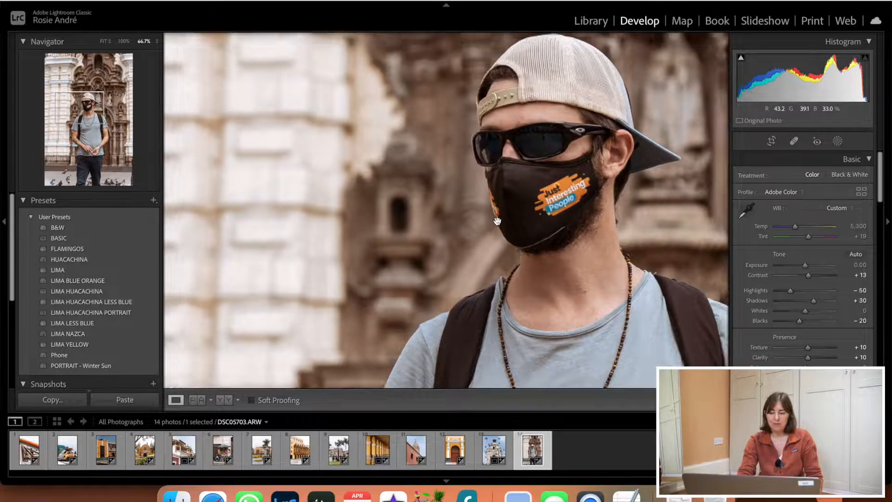
drag(464, 188, 417, 184)
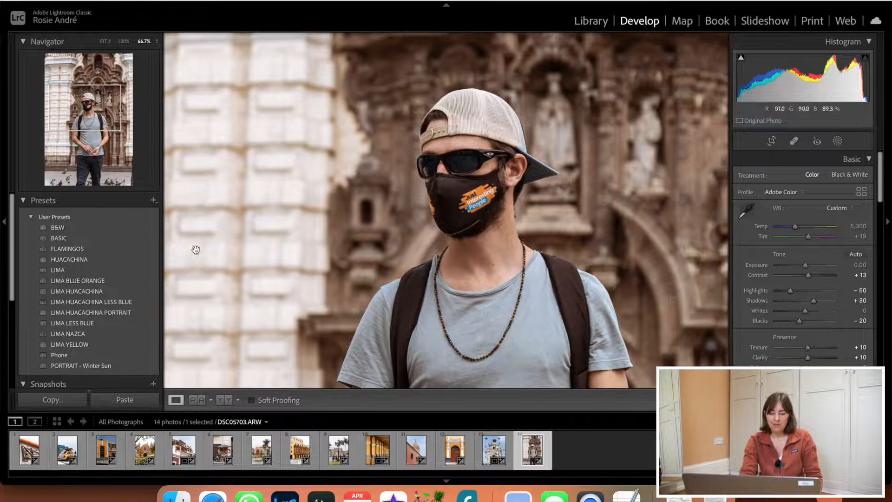